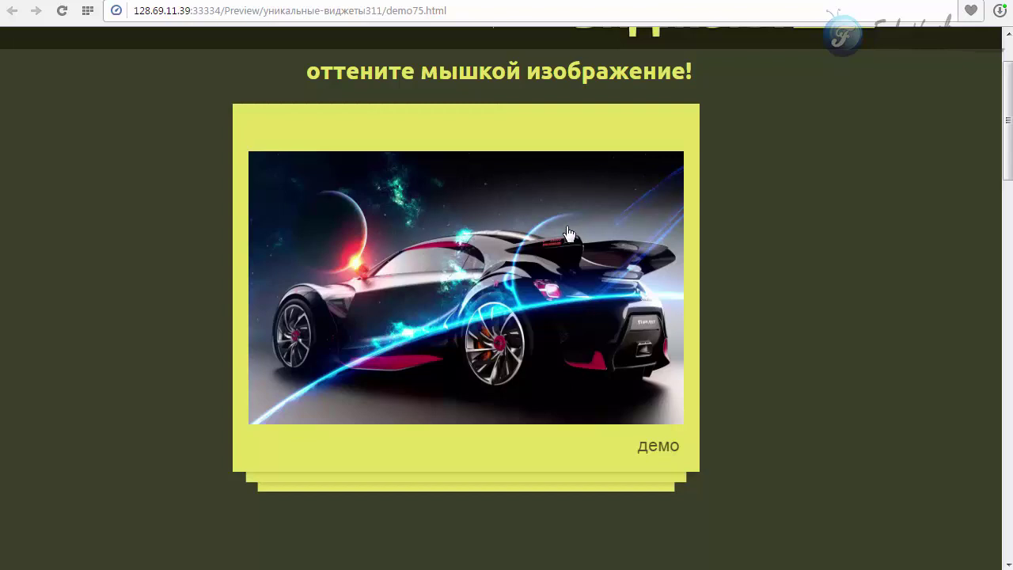
Test the stacked photo widget on the preview page by pulling the car pictures off the stack in different directions
{"action": "left_click_drag", "start_coordinate": [526, 256], "coordinate": [945, 276]}
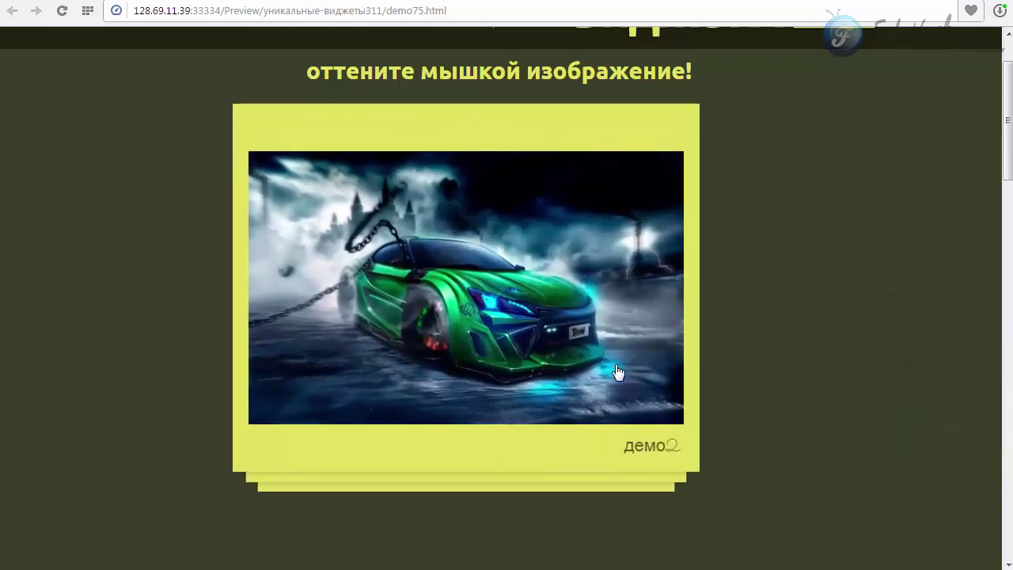
{"action": "left_click_drag", "start_coordinate": [402, 260], "coordinate": [815, 257]}
{"action": "left_click_drag", "start_coordinate": [506, 279], "coordinate": [13, 355]}
{"action": "left_click_drag", "start_coordinate": [317, 341], "coordinate": [55, 345]}
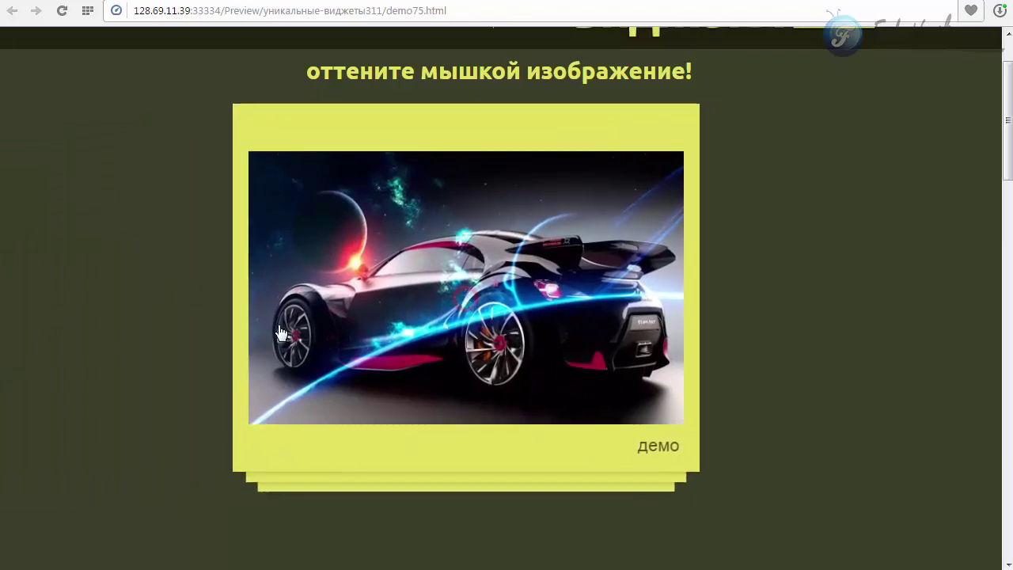
{"action": "left_click_drag", "start_coordinate": [395, 337], "coordinate": [110, 346]}
{"action": "left_click_drag", "start_coordinate": [403, 338], "coordinate": [409, 46]}
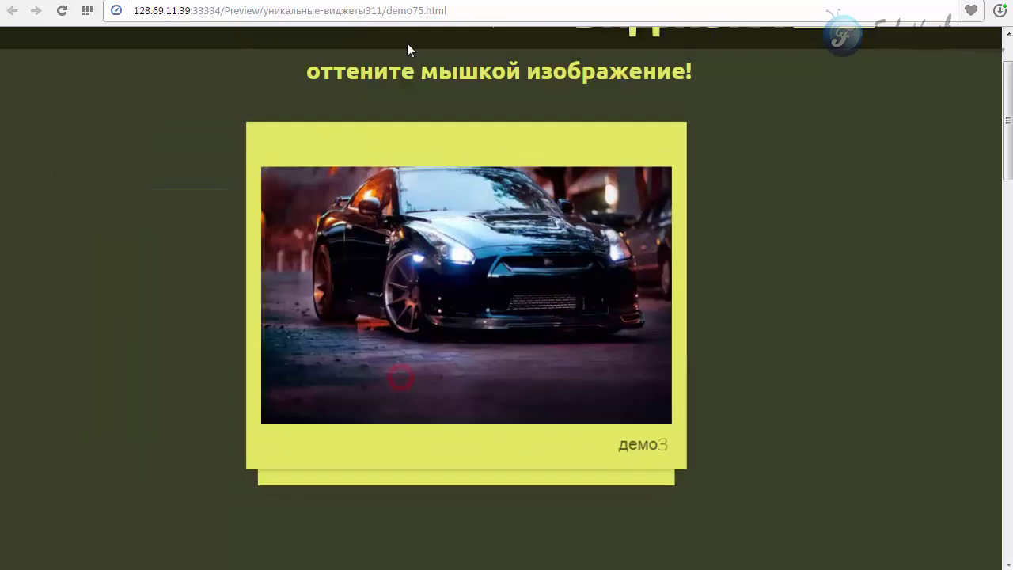
{"action": "left_click_drag", "start_coordinate": [455, 324], "coordinate": [432, 140]}
{"action": "left_click_drag", "start_coordinate": [464, 344], "coordinate": [490, 566]}
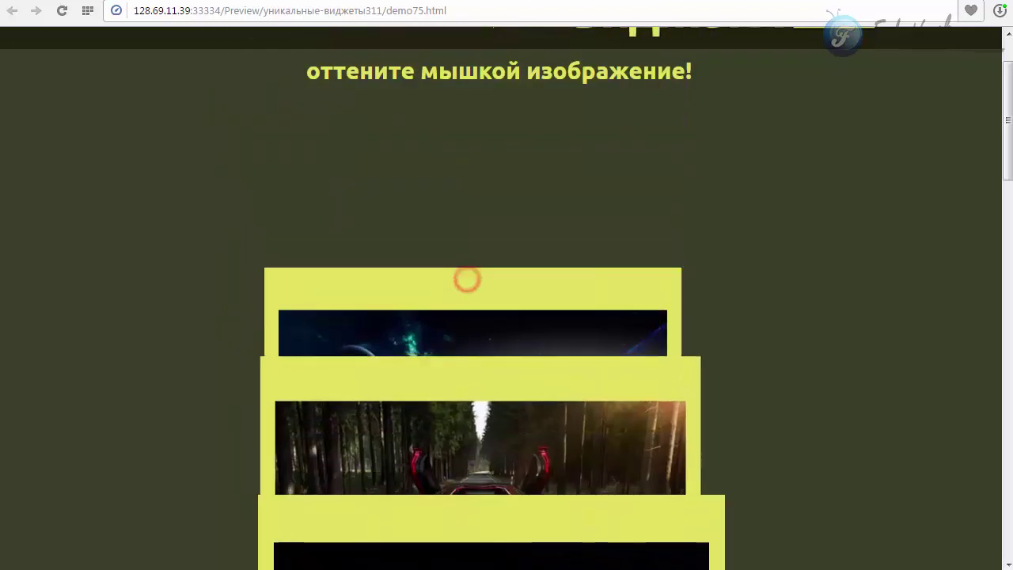
{"action": "left_click_drag", "start_coordinate": [477, 316], "coordinate": [463, 566]}
{"action": "left_click_drag", "start_coordinate": [489, 341], "coordinate": [672, 419]}
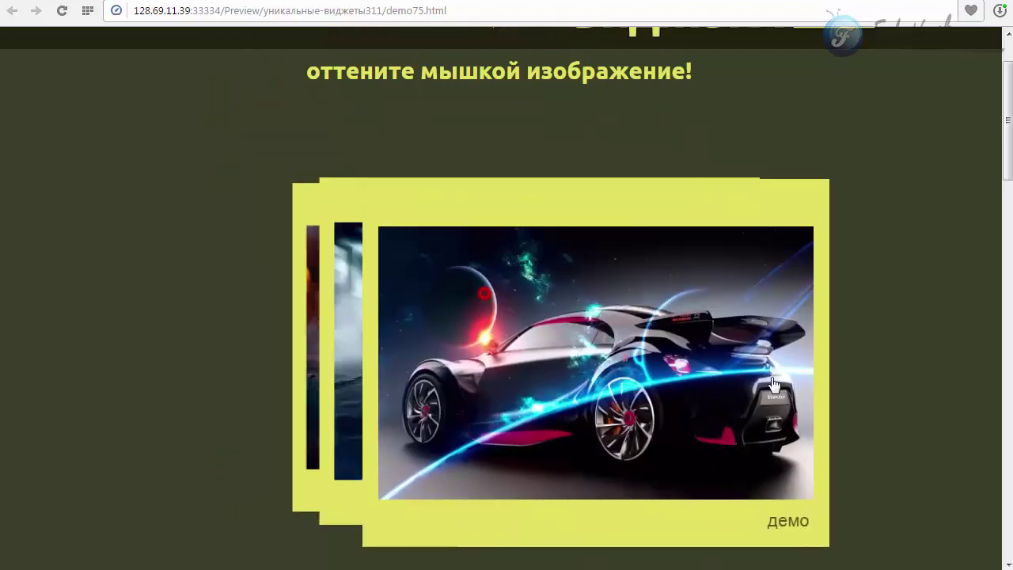
{"action": "left_click_drag", "start_coordinate": [500, 414], "coordinate": [437, 3]}
{"action": "left_click_drag", "start_coordinate": [443, 203], "coordinate": [411, 566]}
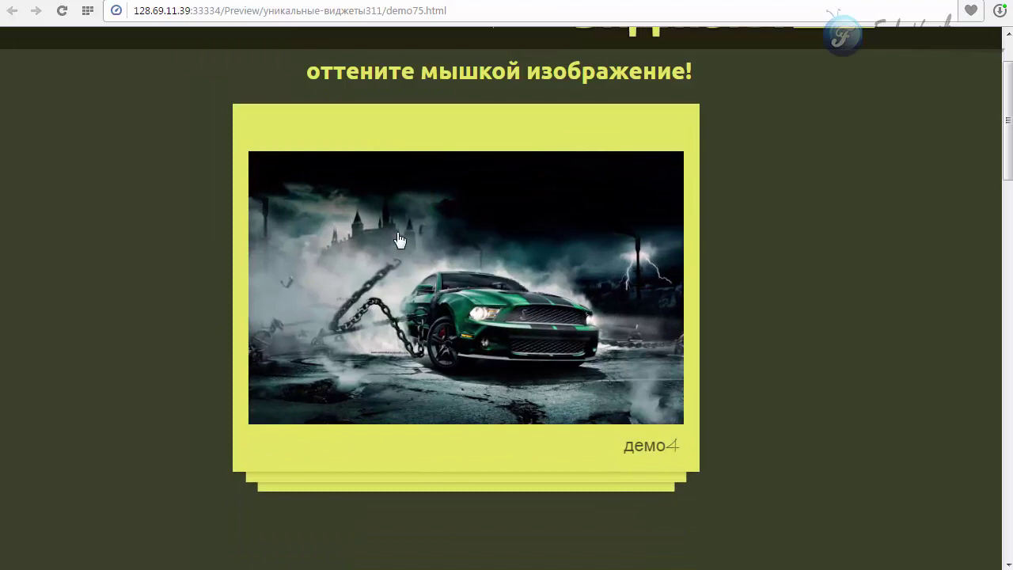
{"action": "left_click_drag", "start_coordinate": [425, 278], "coordinate": [835, 324]}
{"action": "left_click_drag", "start_coordinate": [511, 358], "coordinate": [1008, 385]}
{"action": "left_click_drag", "start_coordinate": [495, 301], "coordinate": [499, 554]}
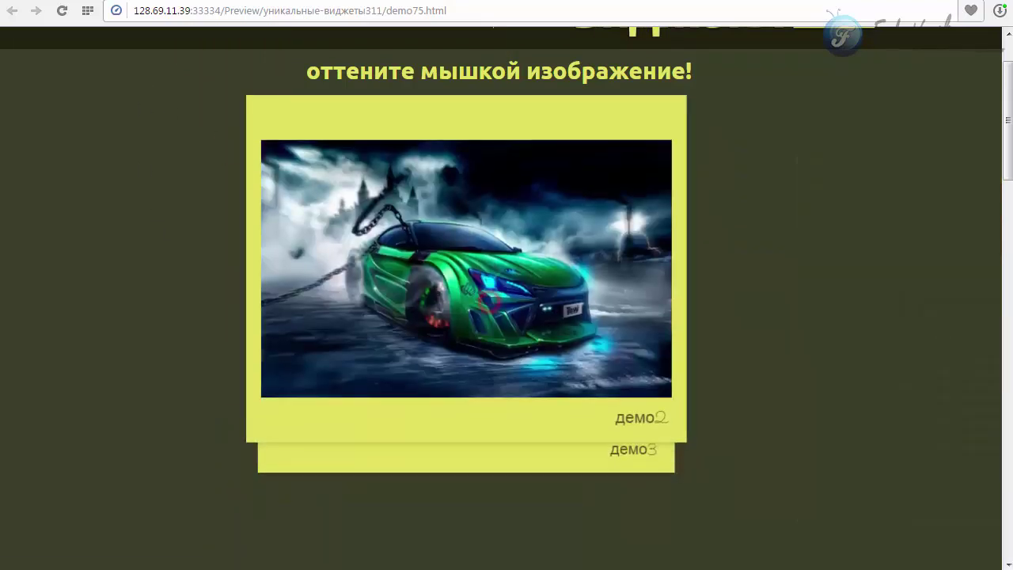
{"action": "left_click_drag", "start_coordinate": [500, 392], "coordinate": [432, 41]}
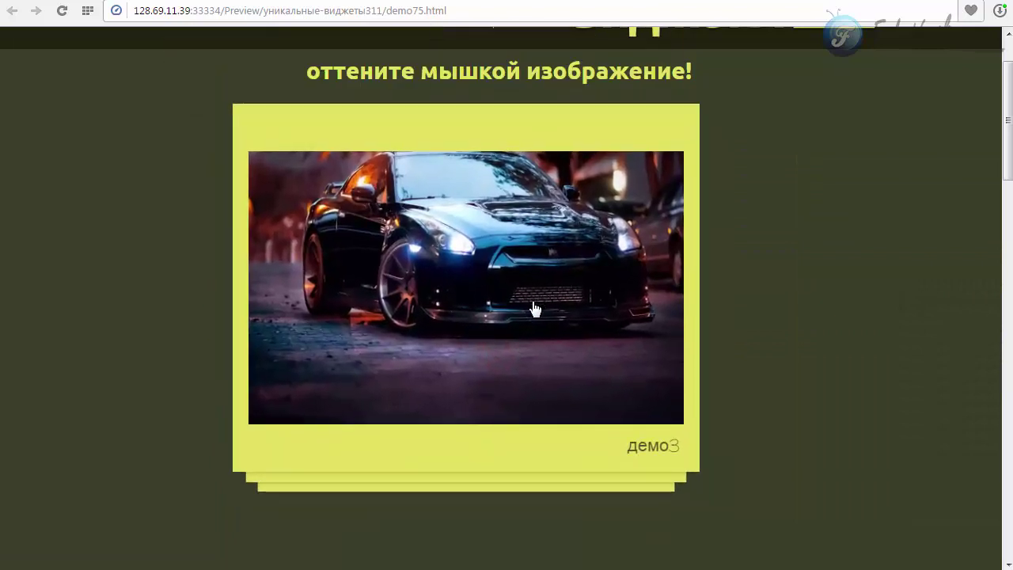
{"action": "left_click_drag", "start_coordinate": [528, 302], "coordinate": [24, 273]}
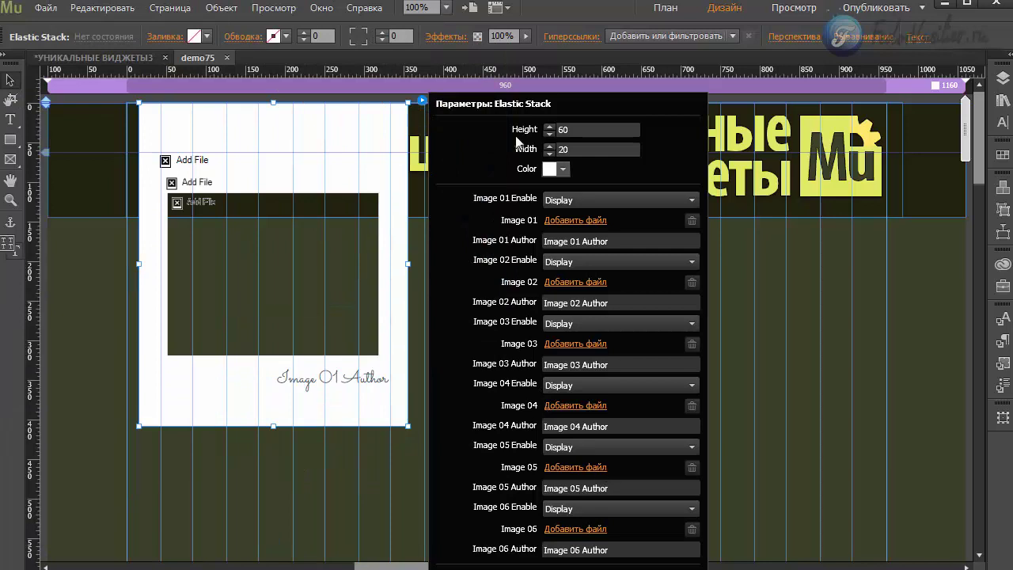
{"action": "left_click", "coordinate": [574, 125]}
{"action": "left_click", "coordinate": [582, 155]}
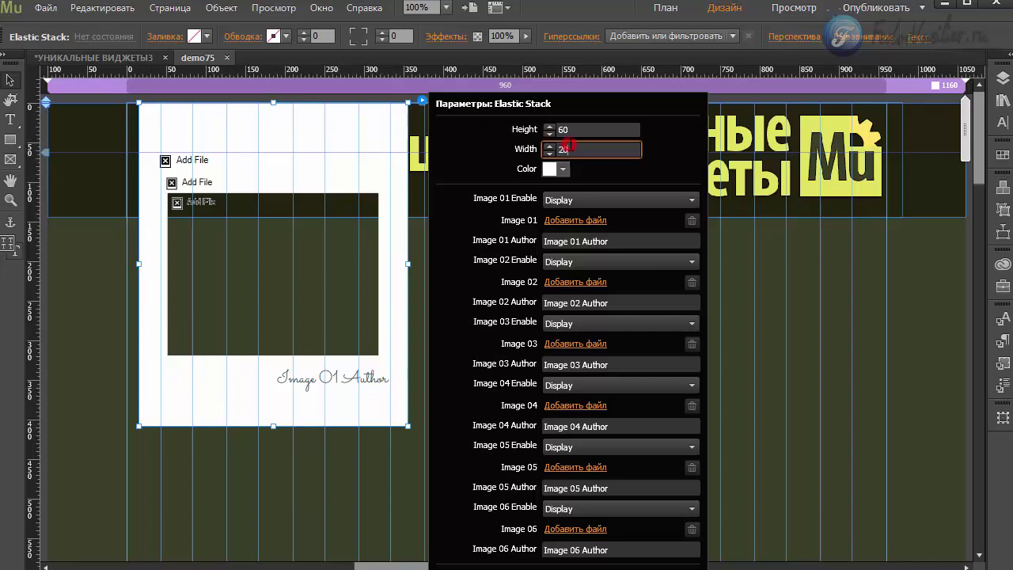
{"action": "left_click", "coordinate": [569, 130]}
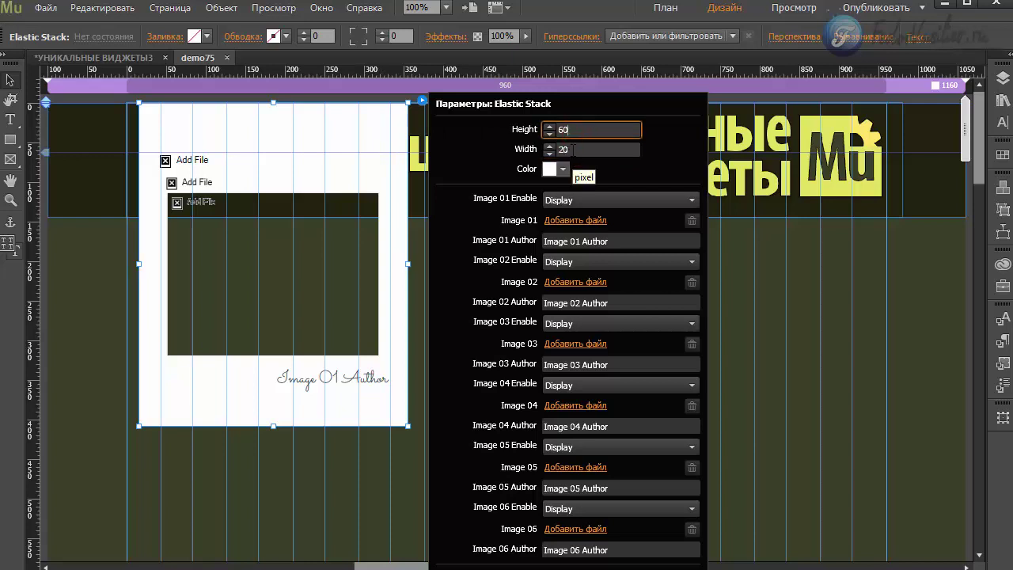
{"action": "left_click_drag", "start_coordinate": [583, 149], "coordinate": [562, 132]}
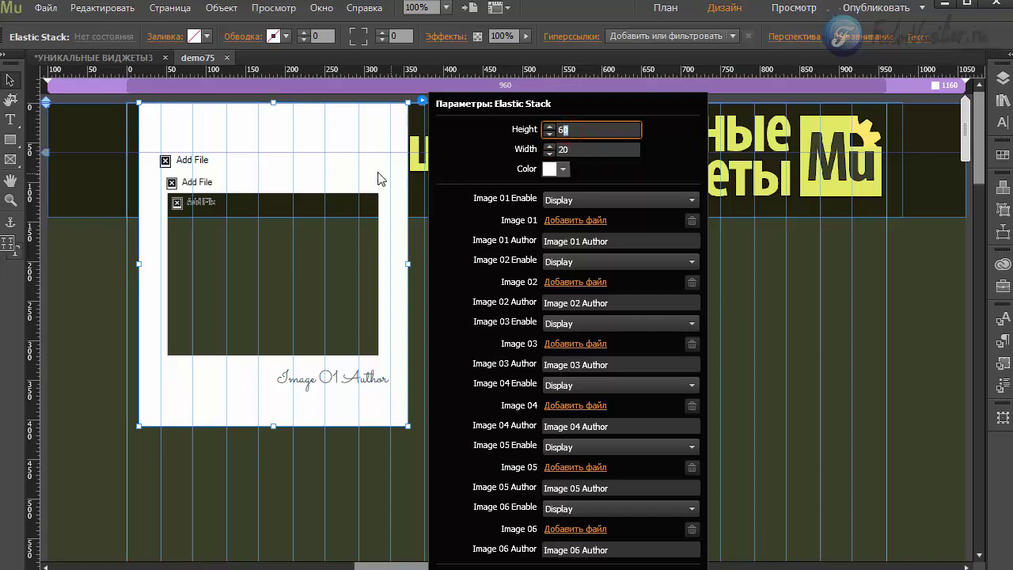
{"action": "left_click", "coordinate": [613, 144]}
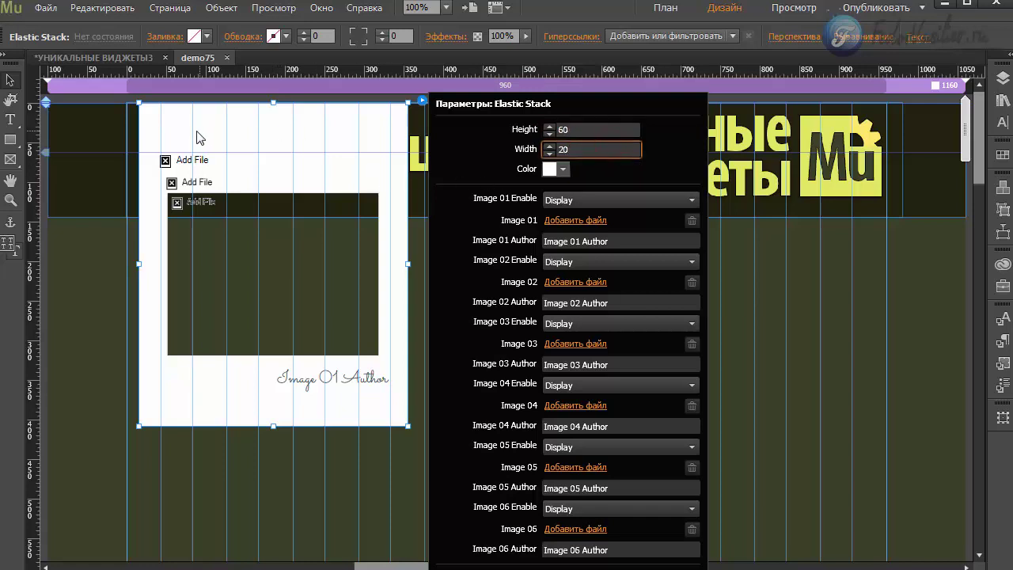
Set the Elastic Stack widget's frame color to the olive swatch R=82 G=82 B=36
{"action": "left_click", "coordinate": [549, 169]}
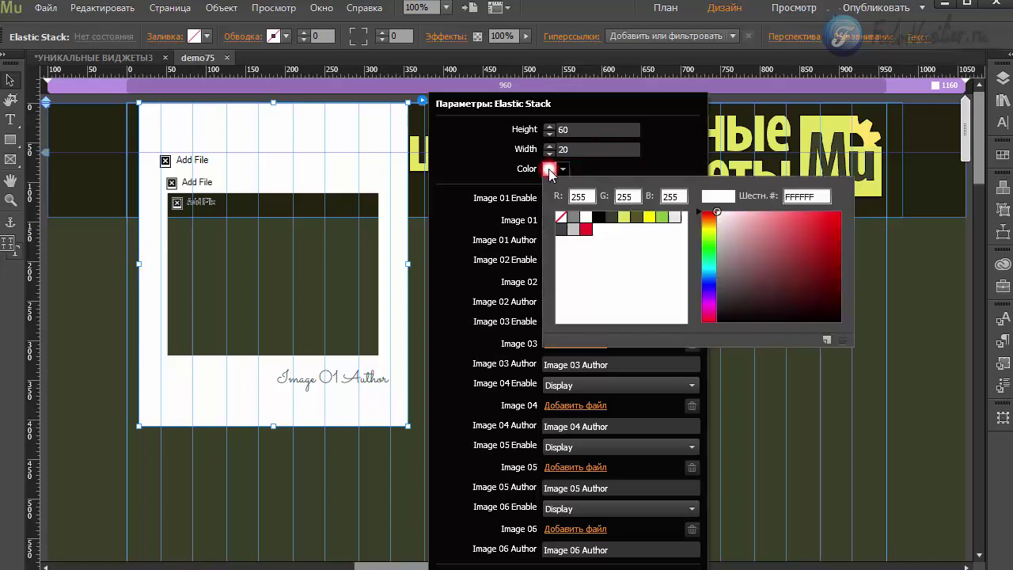
{"action": "left_click", "coordinate": [636, 219]}
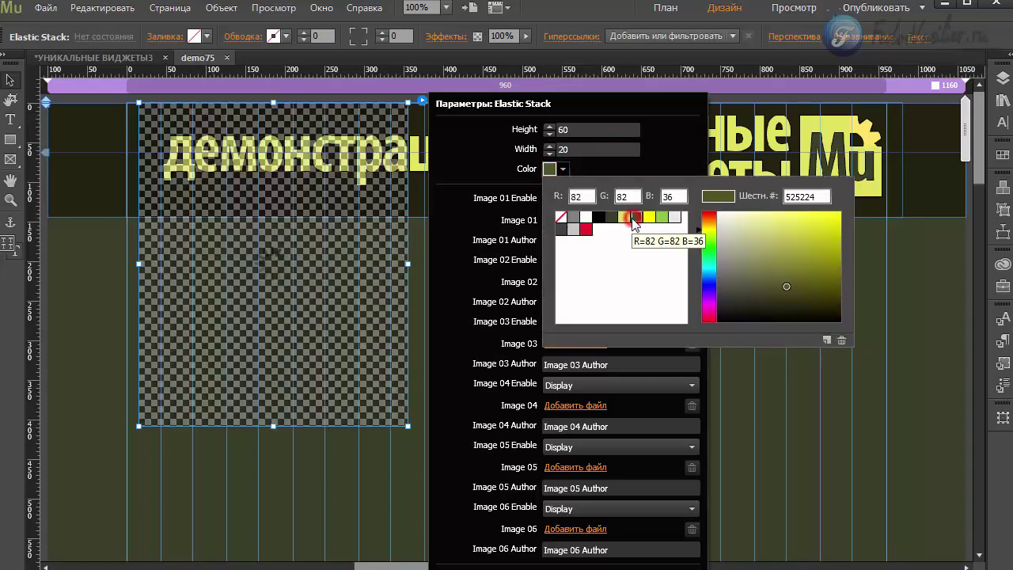
{"action": "left_click", "coordinate": [679, 155]}
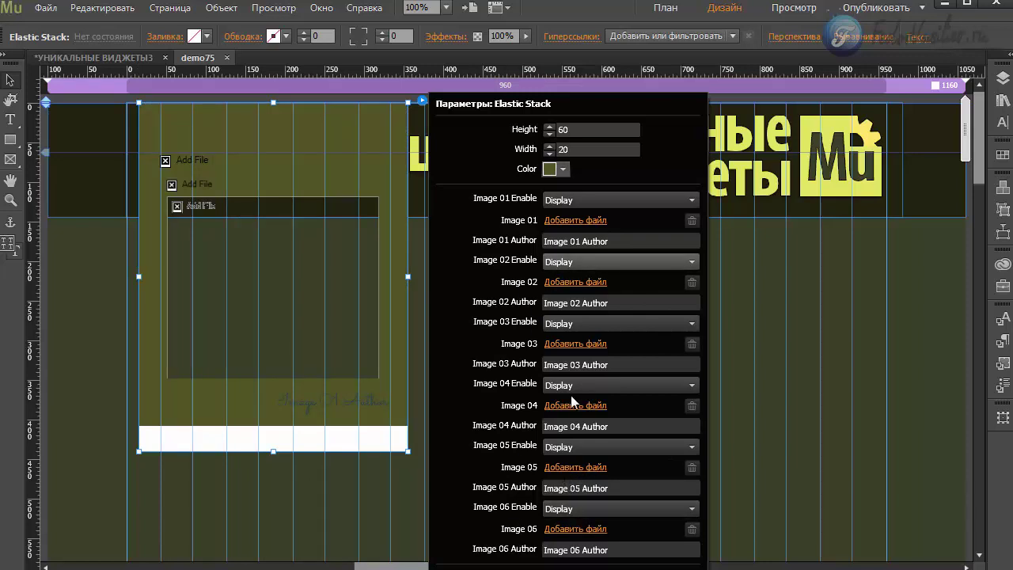
Try hiding Image 02 in the Elastic Stack, restore it to Display, and keep Image 01 on Display
{"action": "left_click", "coordinate": [565, 264]}
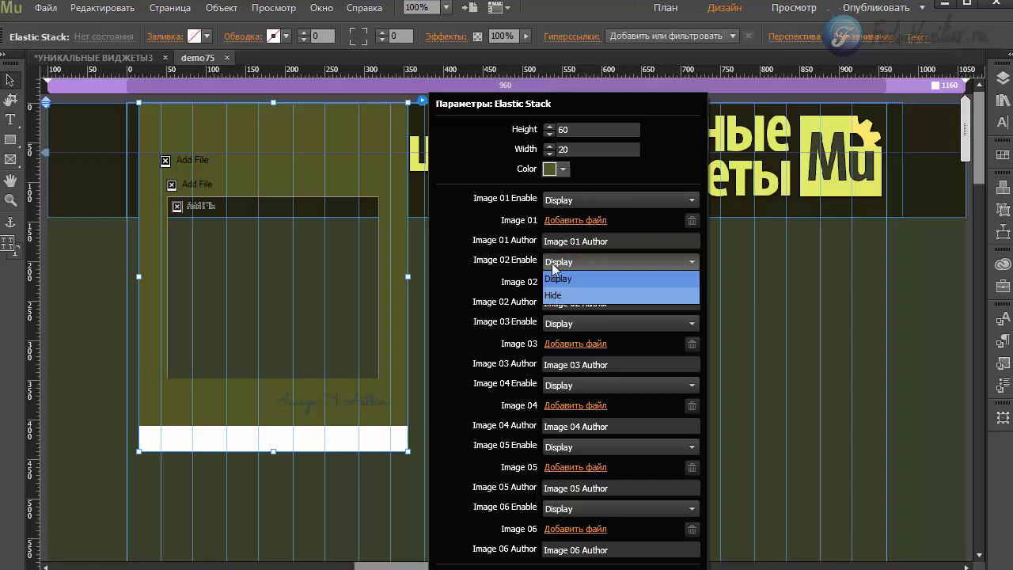
{"action": "left_click", "coordinate": [554, 294]}
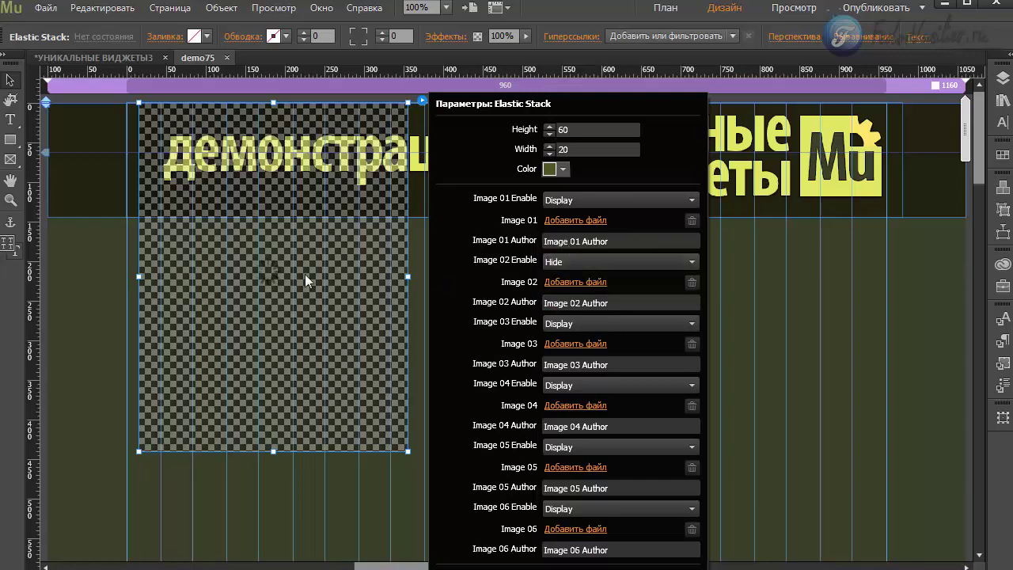
{"action": "left_click", "coordinate": [572, 262]}
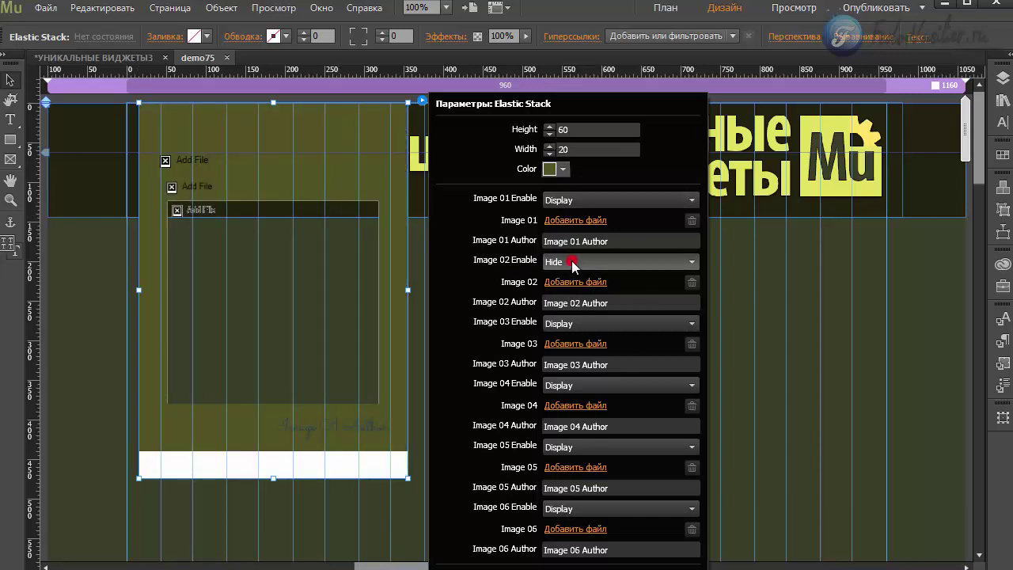
{"action": "left_click", "coordinate": [563, 277]}
{"action": "left_click", "coordinate": [557, 200]}
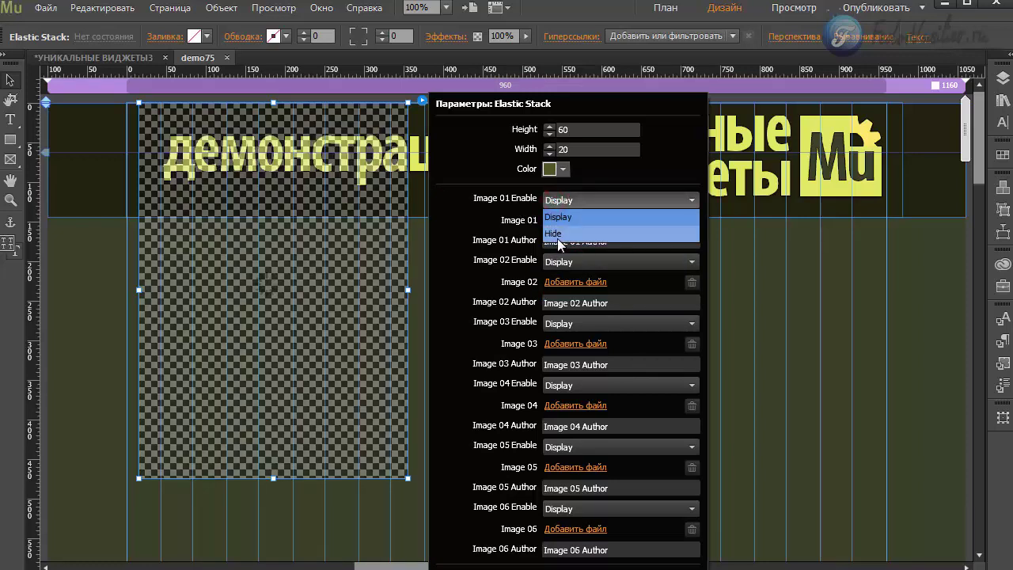
{"action": "left_click", "coordinate": [558, 216]}
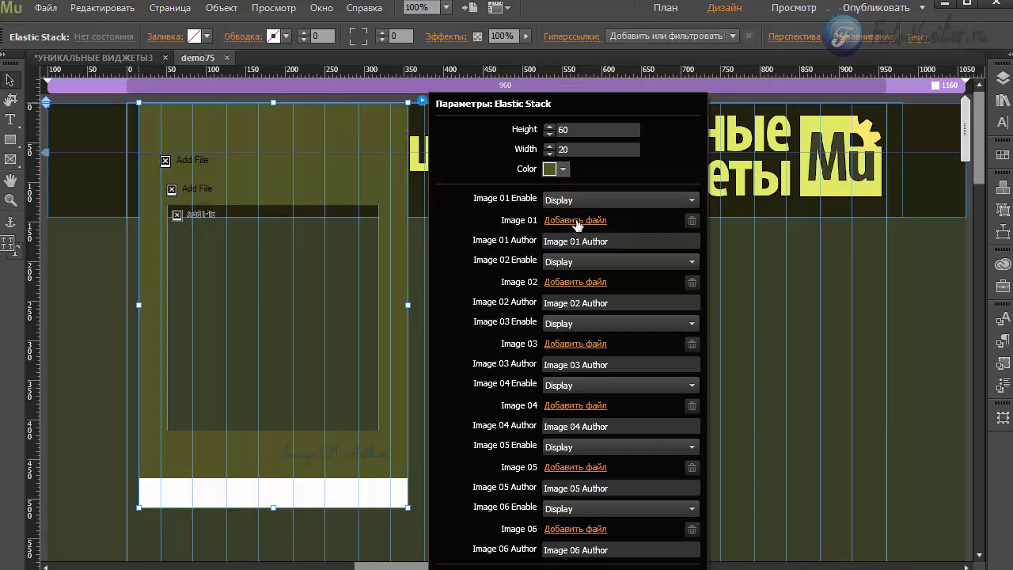
Load 560710_citroen_mashin.jpg as Image 01 of the Elastic Stack and set its author caption to "демо"
{"action": "left_click", "coordinate": [577, 221]}
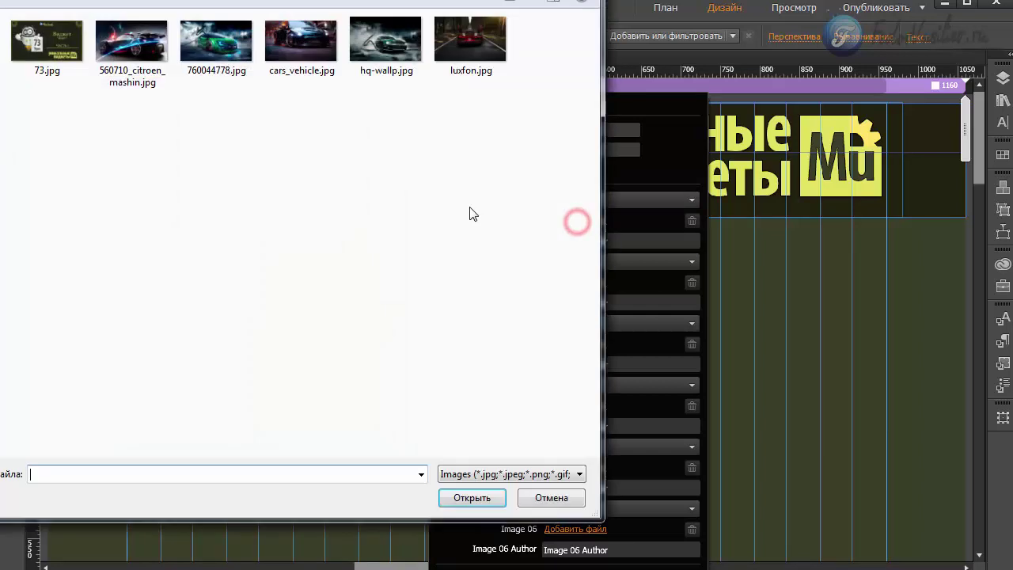
{"action": "double_click", "coordinate": [144, 57]}
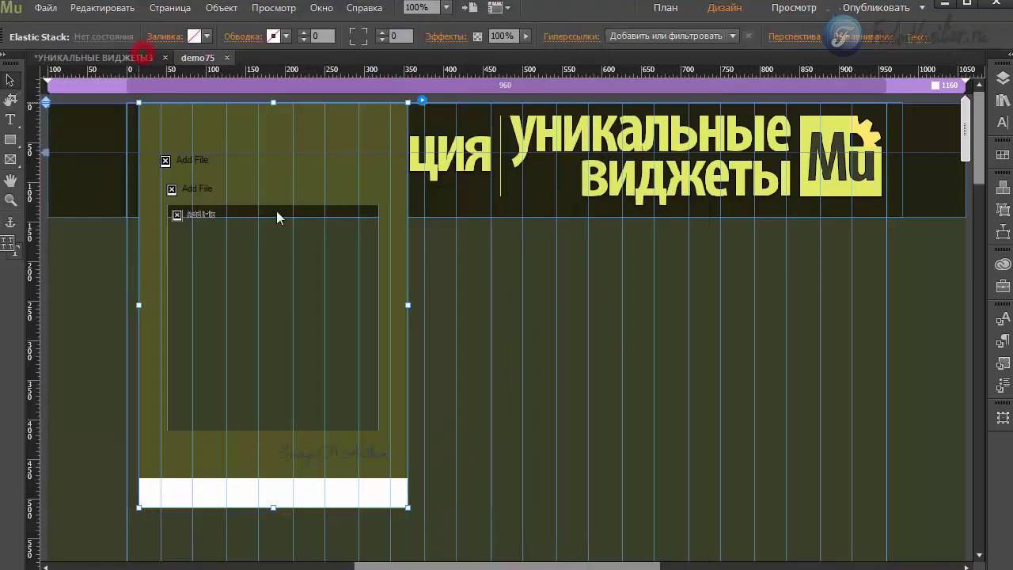
{"action": "left_click", "coordinate": [422, 102]}
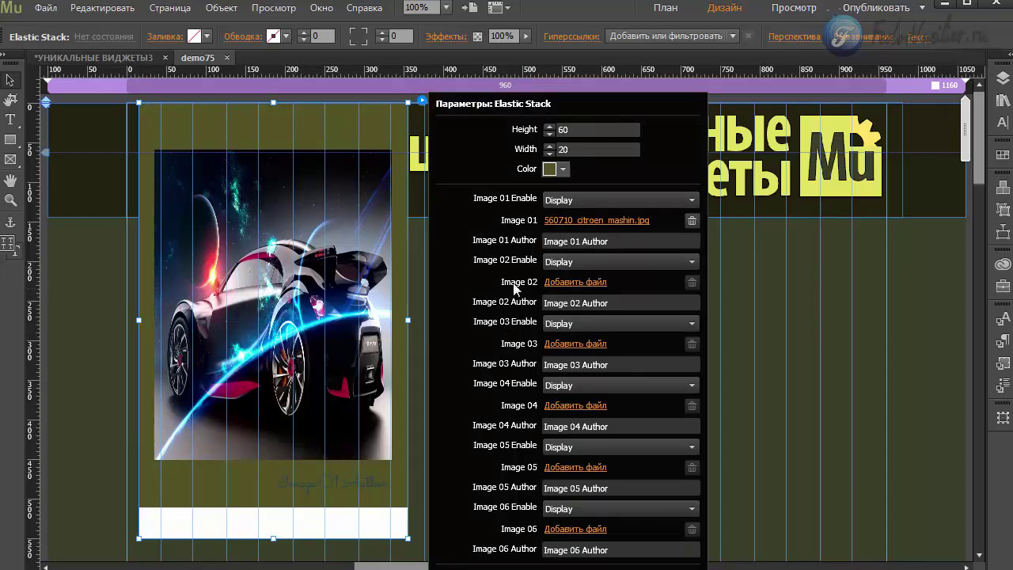
{"action": "left_click", "coordinate": [570, 241]}
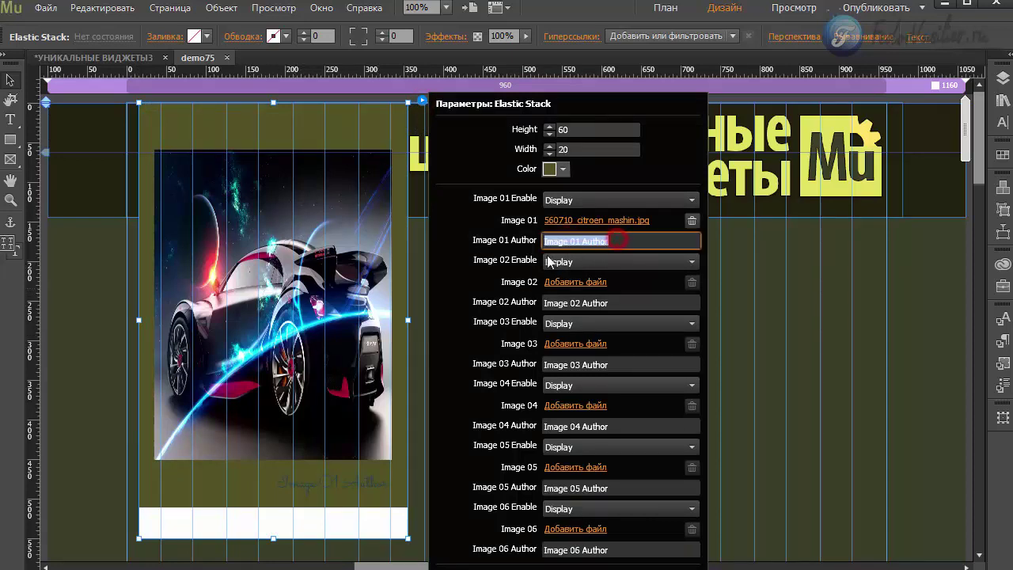
{"action": "type", "text": "демо"}
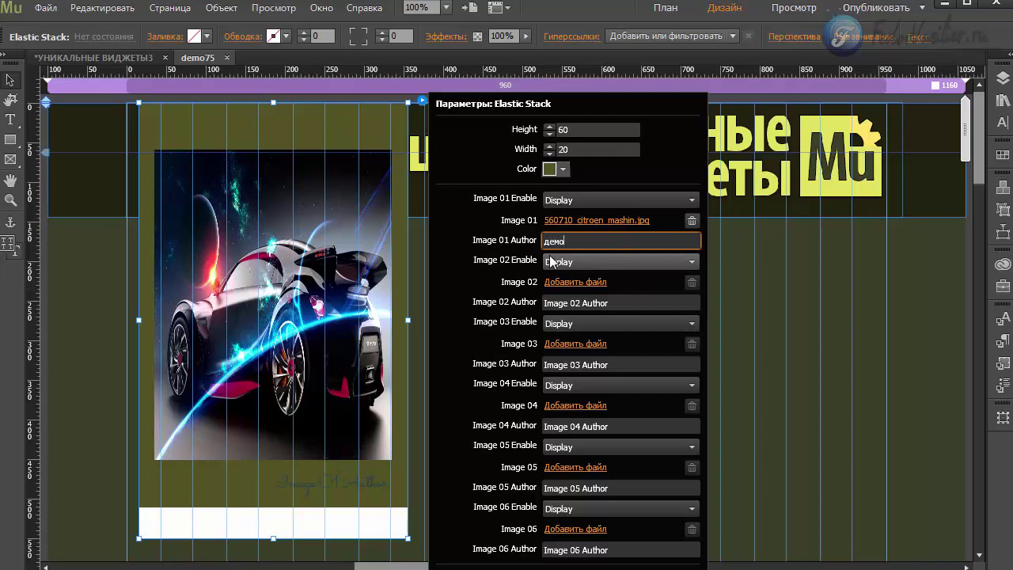
{"action": "key", "text": "Return"}
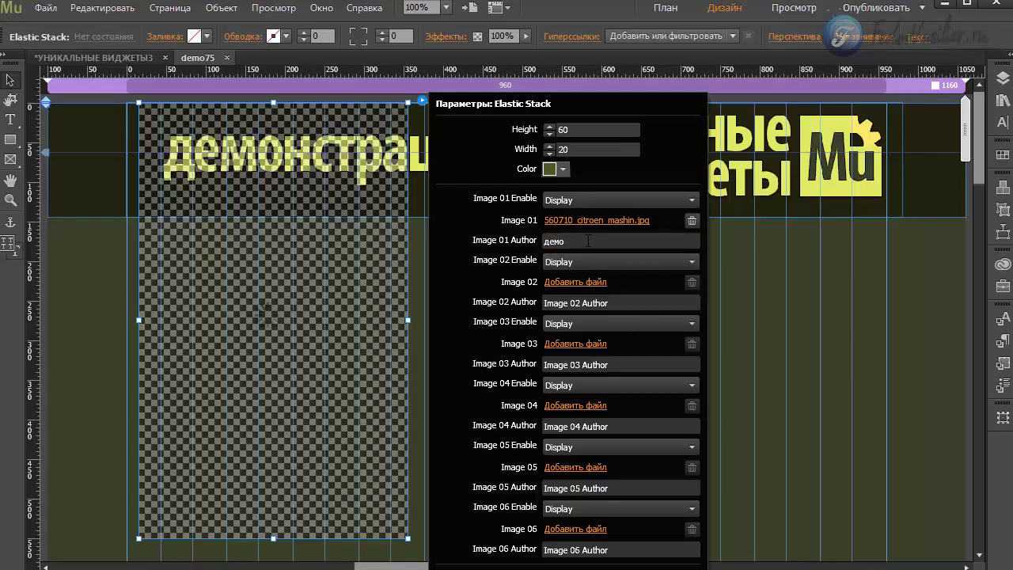
{"action": "left_click", "coordinate": [588, 239]}
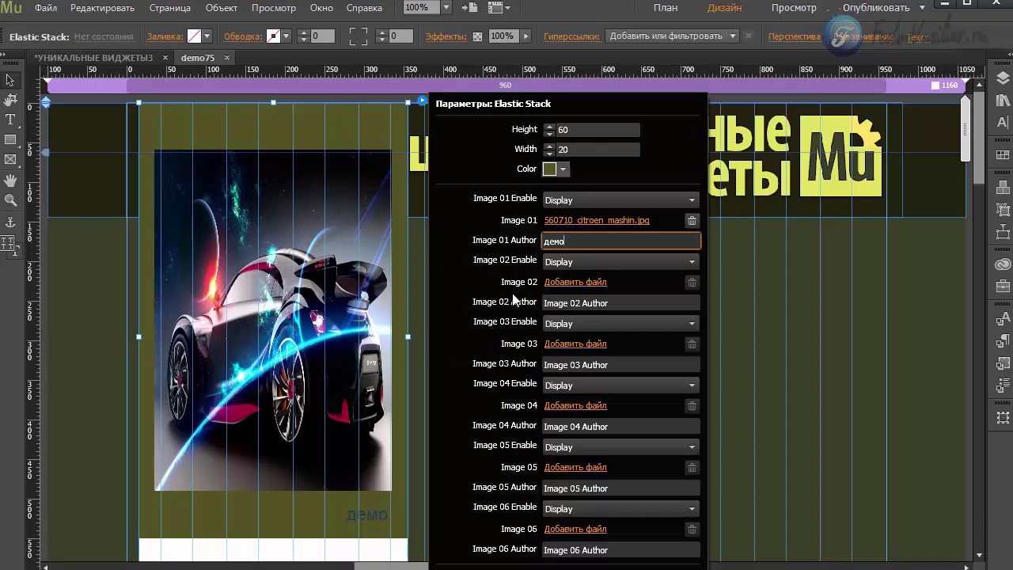
Load 760044778.jpg as Image 02 of the Elastic Stack and set its author caption to "демо2"
{"action": "left_click", "coordinate": [570, 285]}
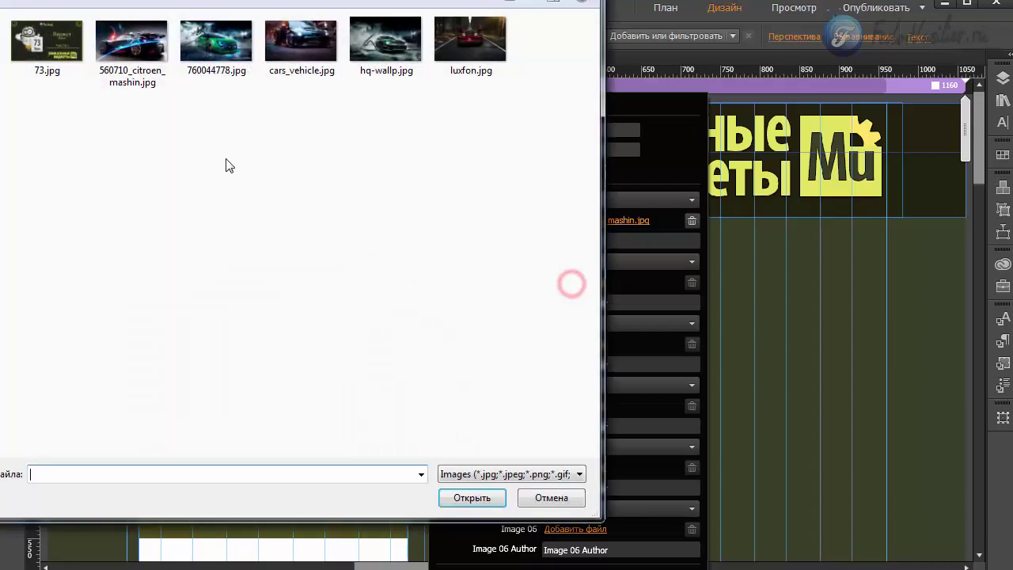
{"action": "double_click", "coordinate": [221, 47]}
{"action": "left_click", "coordinate": [422, 102]}
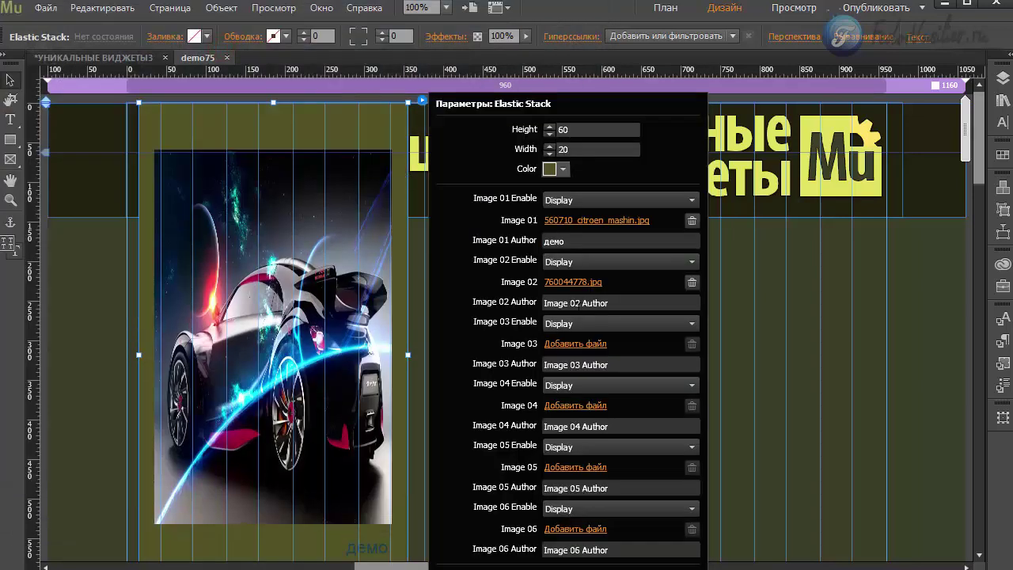
{"action": "left_click", "coordinate": [609, 303]}
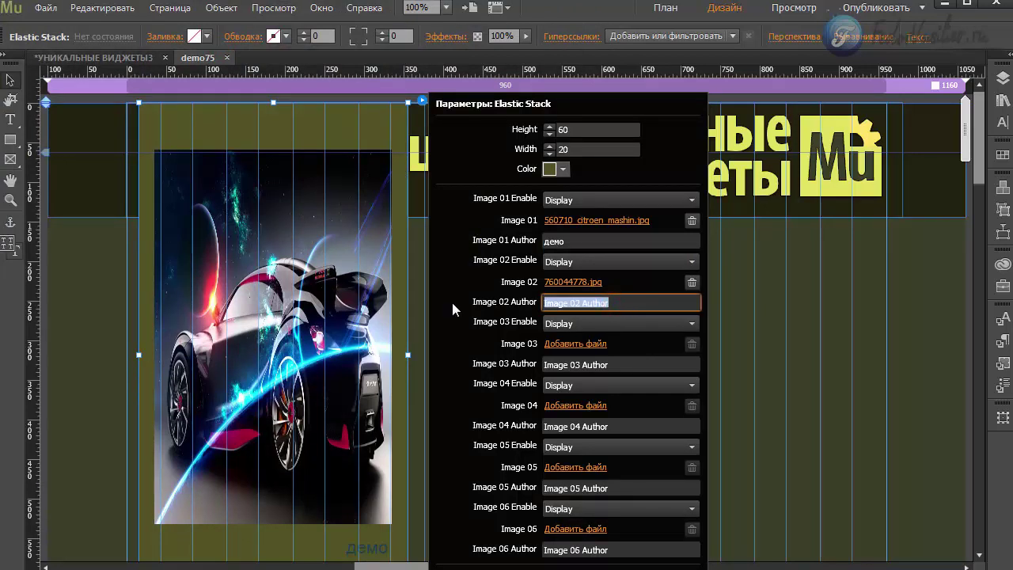
{"action": "type", "text": "демо2"}
{"action": "key", "text": "Return"}
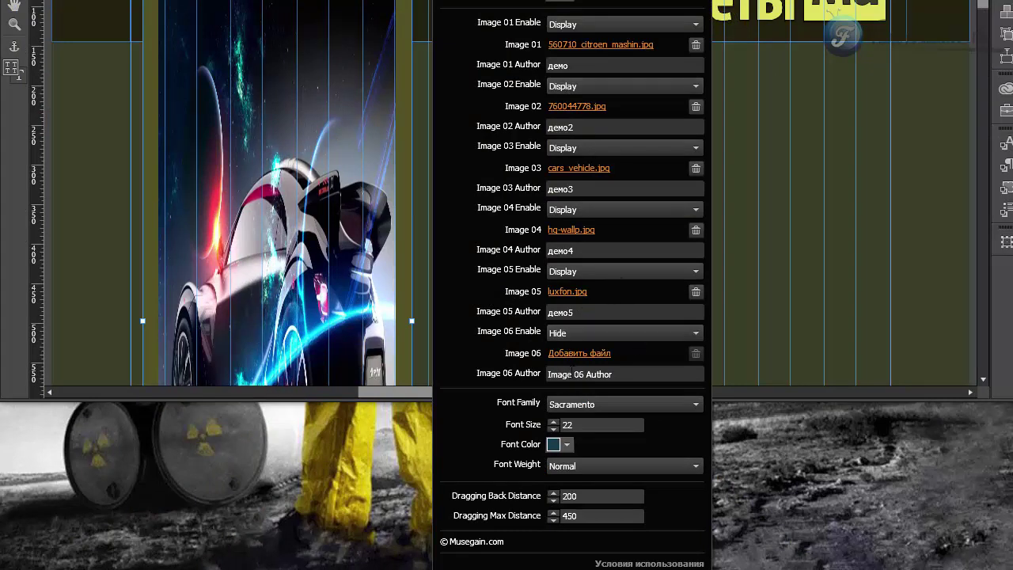
{"action": "left_click", "coordinate": [581, 404]}
{"action": "left_click", "coordinate": [581, 404]}
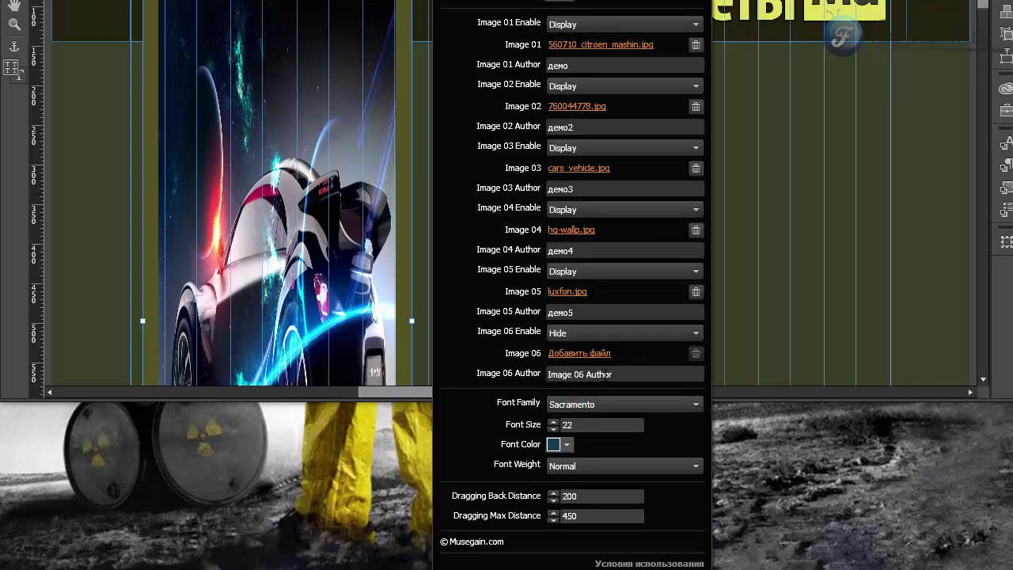
{"action": "left_click", "coordinate": [594, 404]}
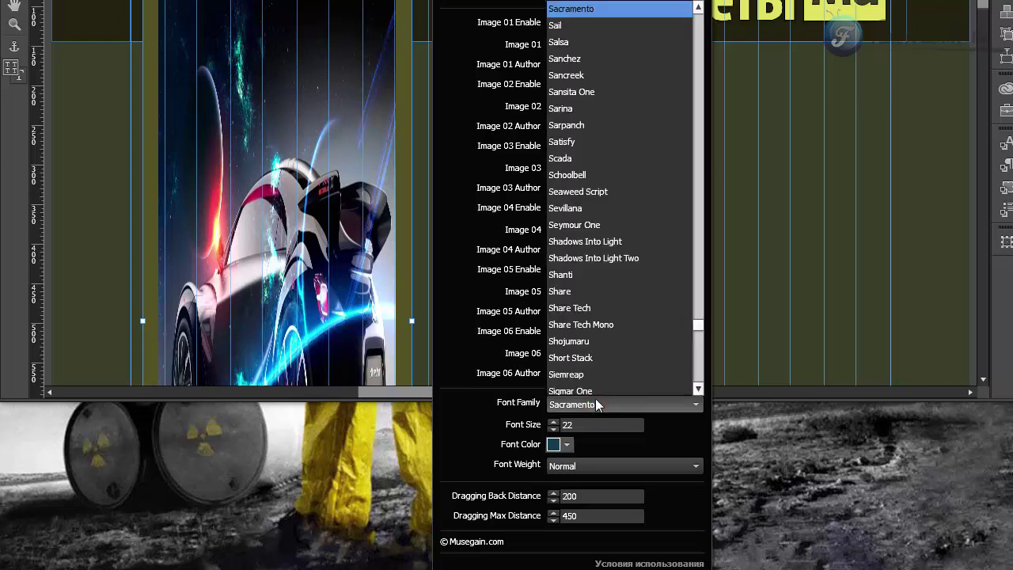
{"action": "left_click", "coordinate": [596, 402]}
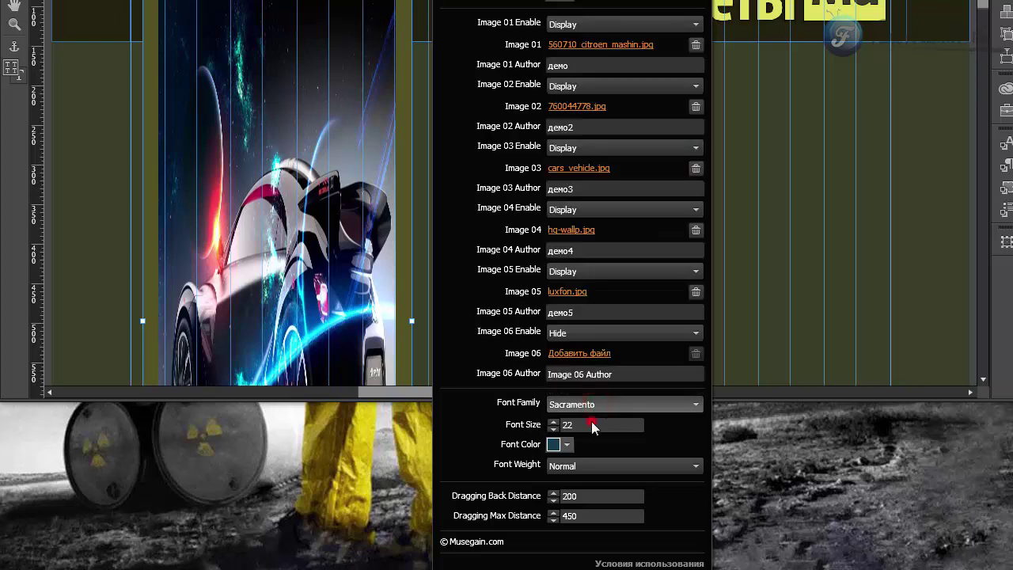
Set the Elastic Stack's font color to the olive swatch 525224 and check the available Font Weight options
{"action": "left_click", "coordinate": [593, 426]}
{"action": "double_click", "coordinate": [595, 426]}
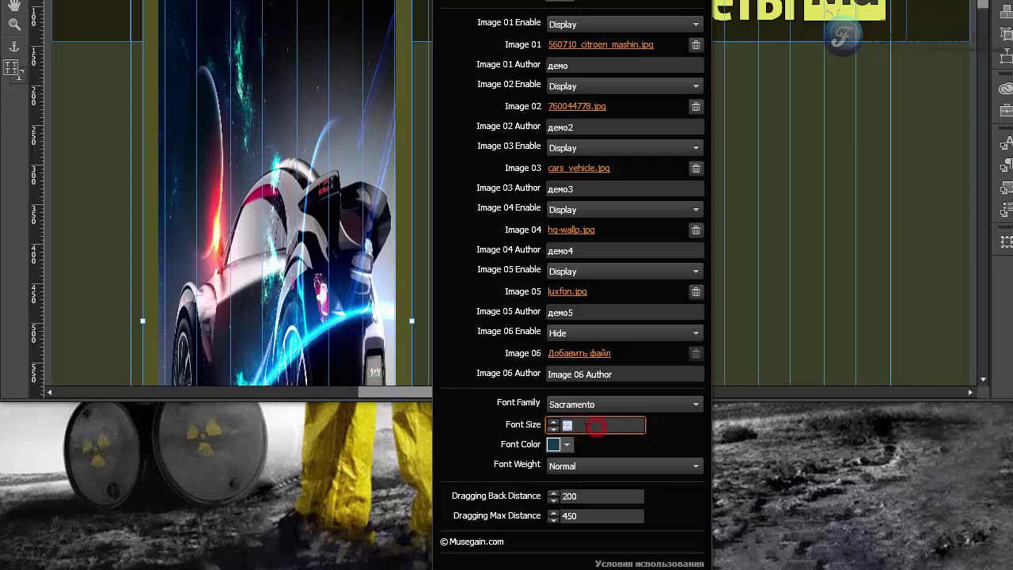
{"action": "left_click", "coordinate": [553, 445]}
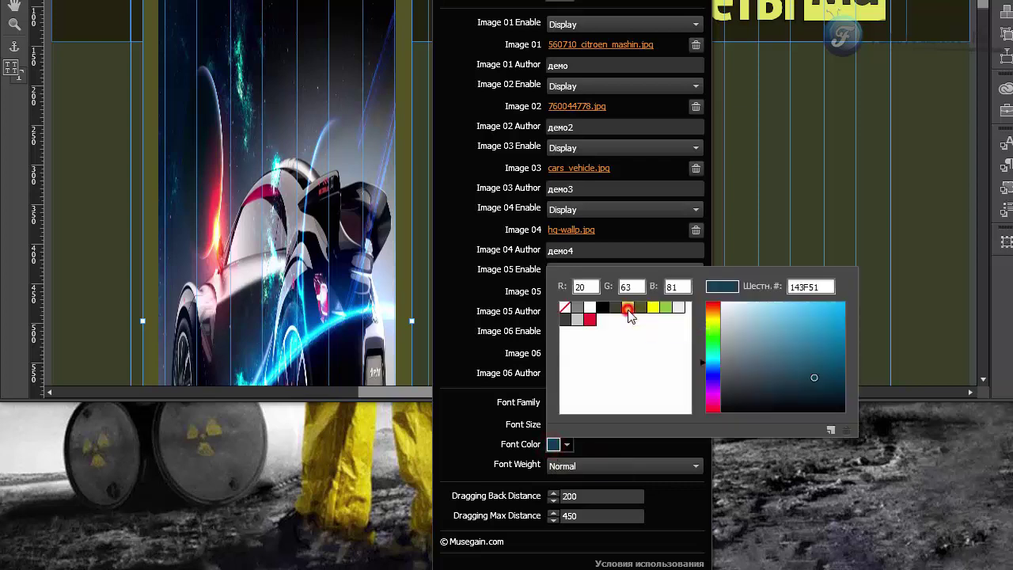
{"action": "left_click", "coordinate": [640, 307]}
{"action": "left_click", "coordinate": [484, 447]}
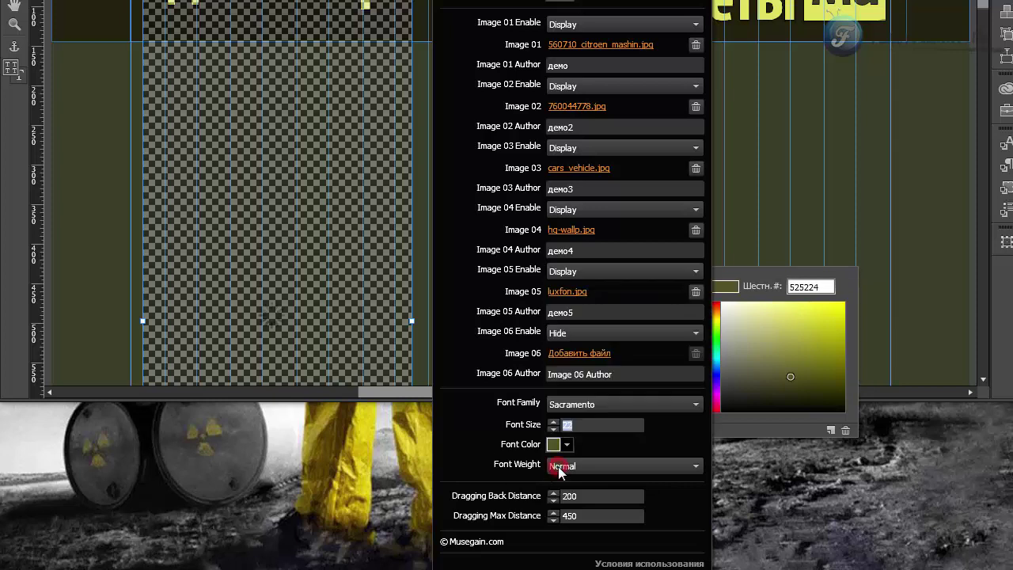
{"action": "left_click", "coordinate": [558, 466]}
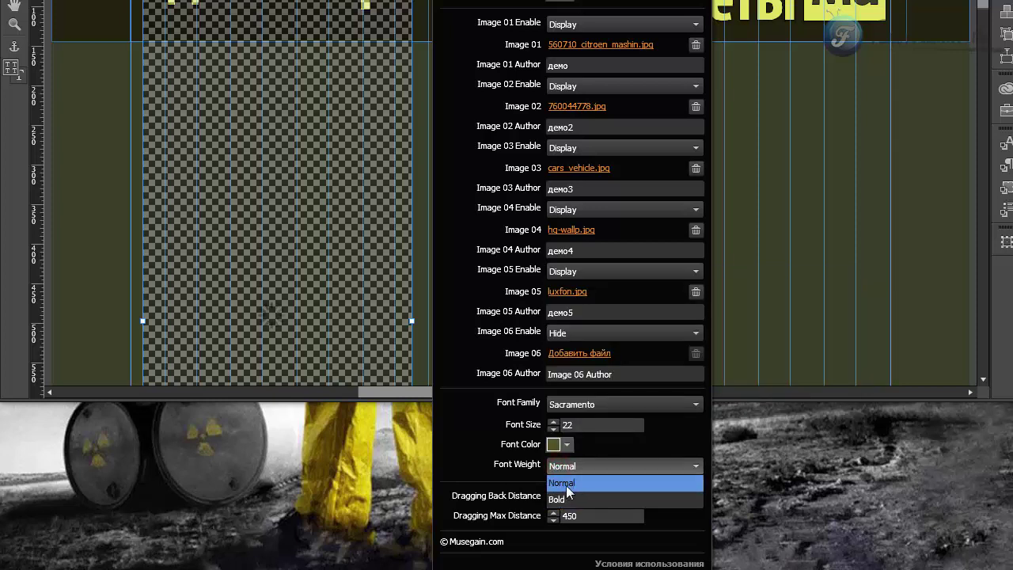
{"action": "left_click", "coordinate": [490, 475]}
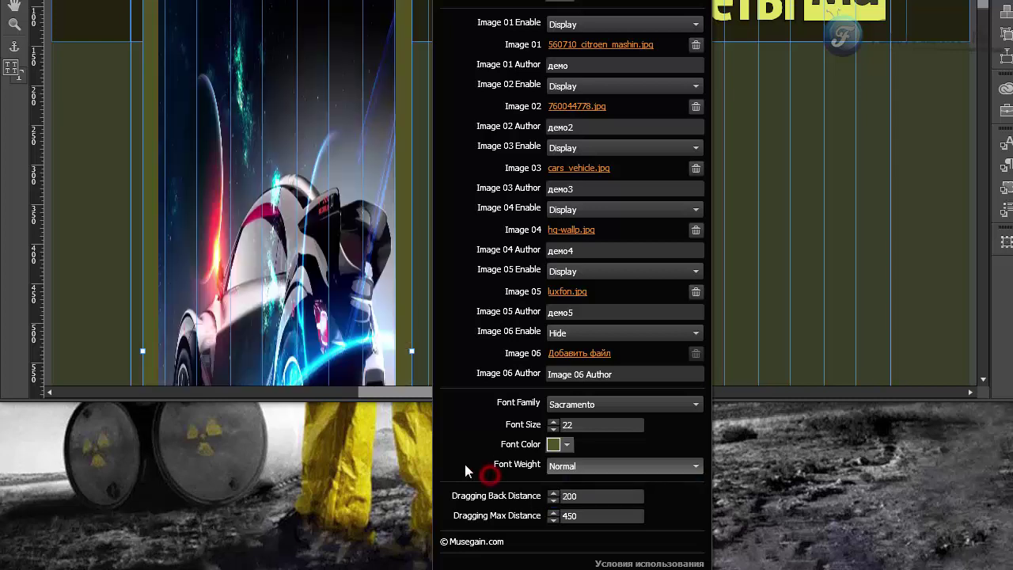
Examine the Dragging Back Distance and Dragging Max Distance settings of the Elastic Stack
{"action": "left_click", "coordinate": [599, 499]}
{"action": "left_click", "coordinate": [582, 515]}
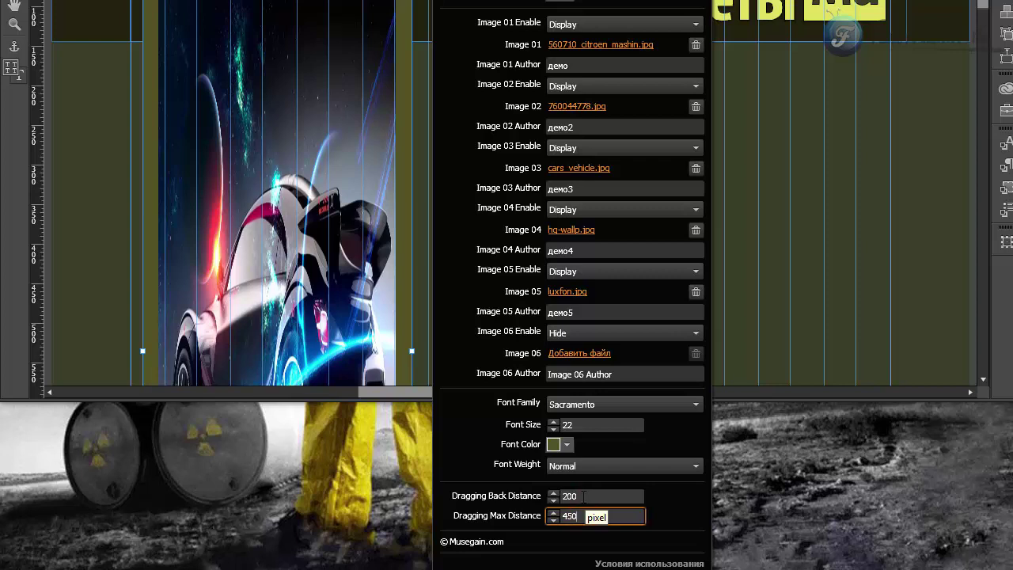
{"action": "left_click", "coordinate": [583, 496]}
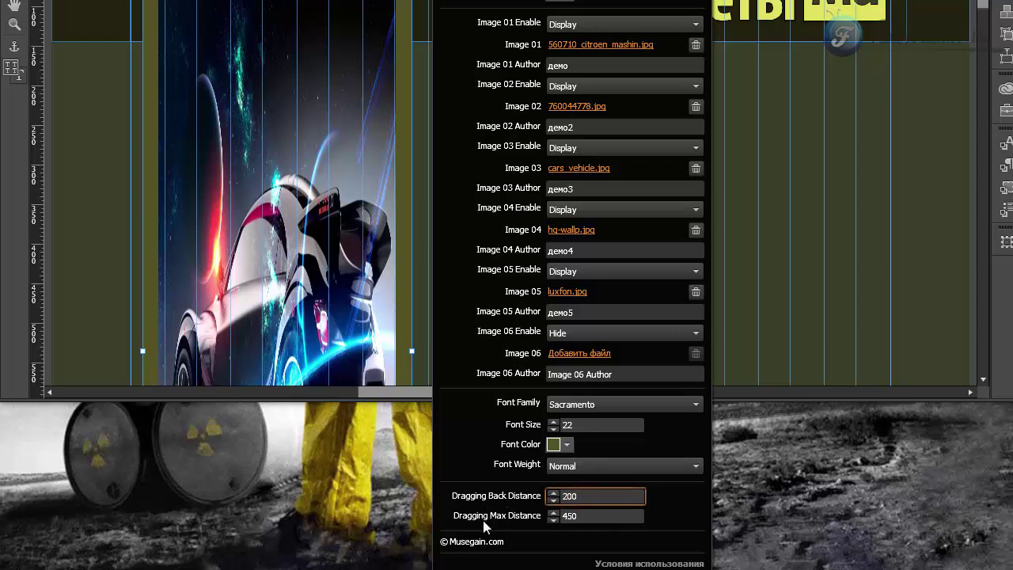
{"action": "left_click", "coordinate": [576, 515]}
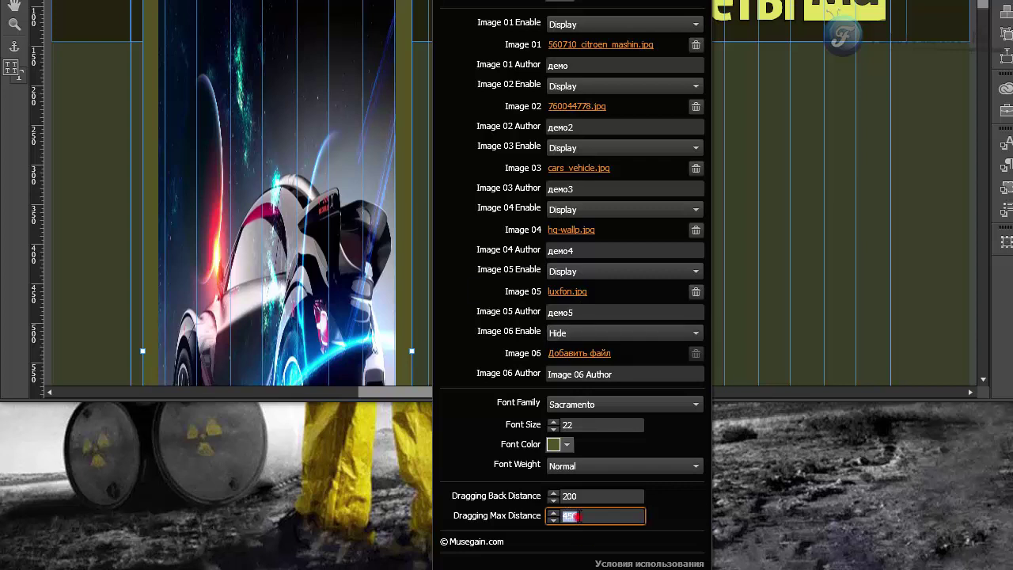
{"action": "left_click", "coordinate": [586, 494]}
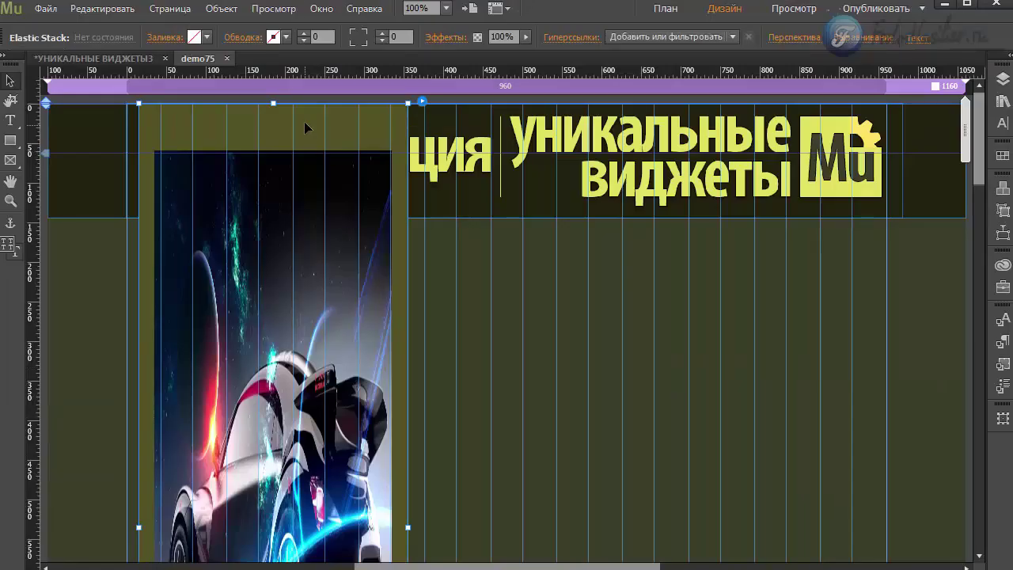
Move the Elastic Stack below the page header and resize it to about 570 px wide and 460 px high
{"action": "left_click_drag", "start_coordinate": [305, 122], "coordinate": [359, 174]}
{"action": "left_click_drag", "start_coordinate": [335, 338], "coordinate": [337, 202]}
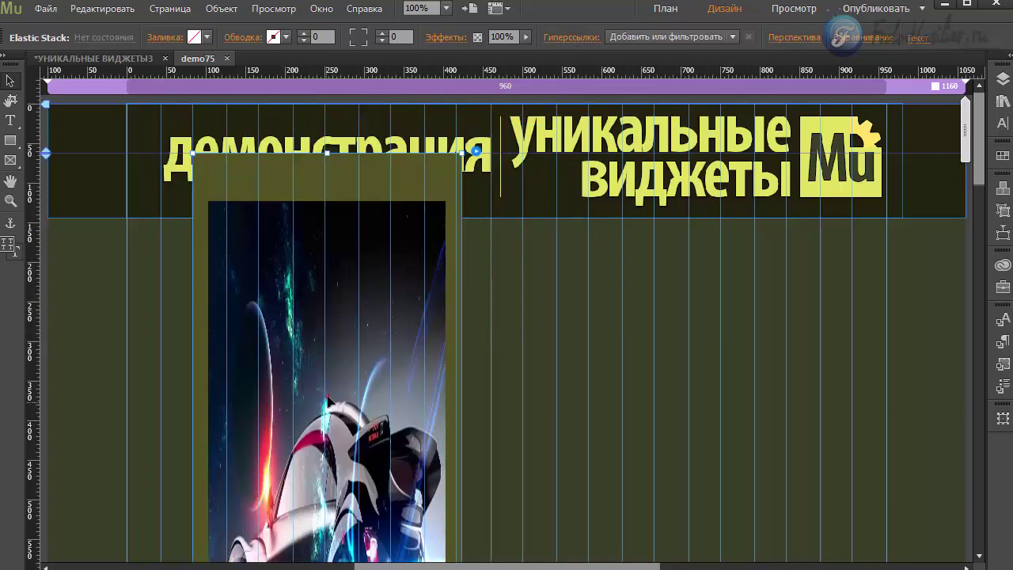
{"action": "left_click_drag", "start_coordinate": [328, 397], "coordinate": [353, 397]}
{"action": "left_click_drag", "start_coordinate": [351, 150], "coordinate": [407, 217]}
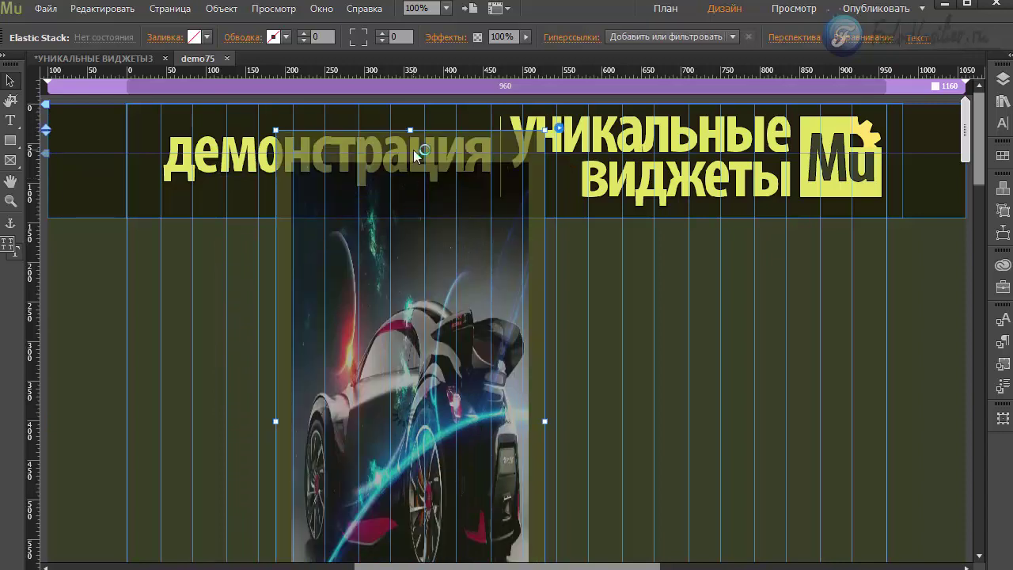
{"action": "left_click", "coordinate": [408, 213]}
{"action": "left_click_drag", "start_coordinate": [414, 139], "coordinate": [351, 253]}
{"action": "left_click", "coordinate": [495, 387]}
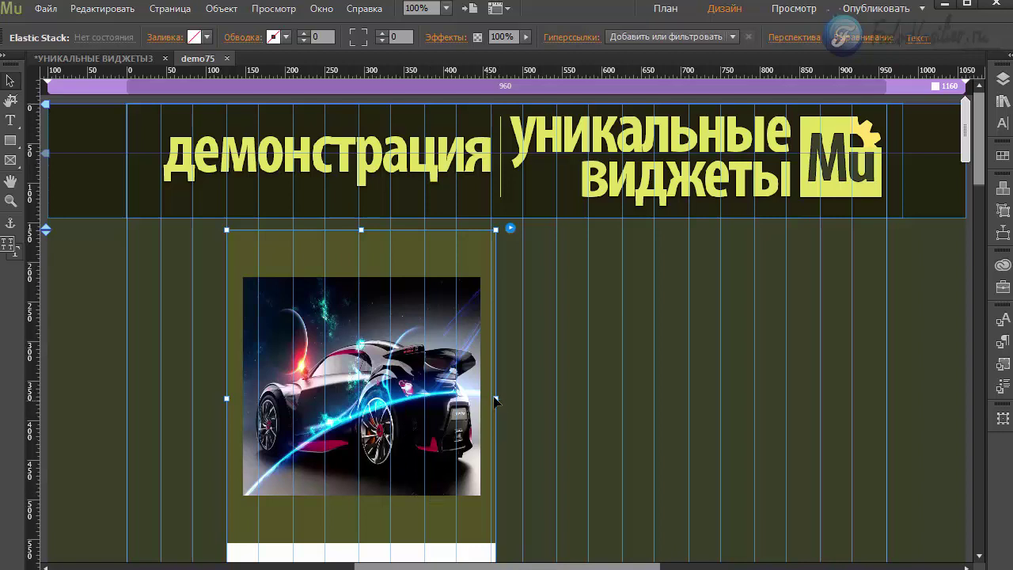
{"action": "left_click_drag", "start_coordinate": [495, 398], "coordinate": [676, 400]}
{"action": "left_click_drag", "start_coordinate": [524, 479], "coordinate": [558, 481]}
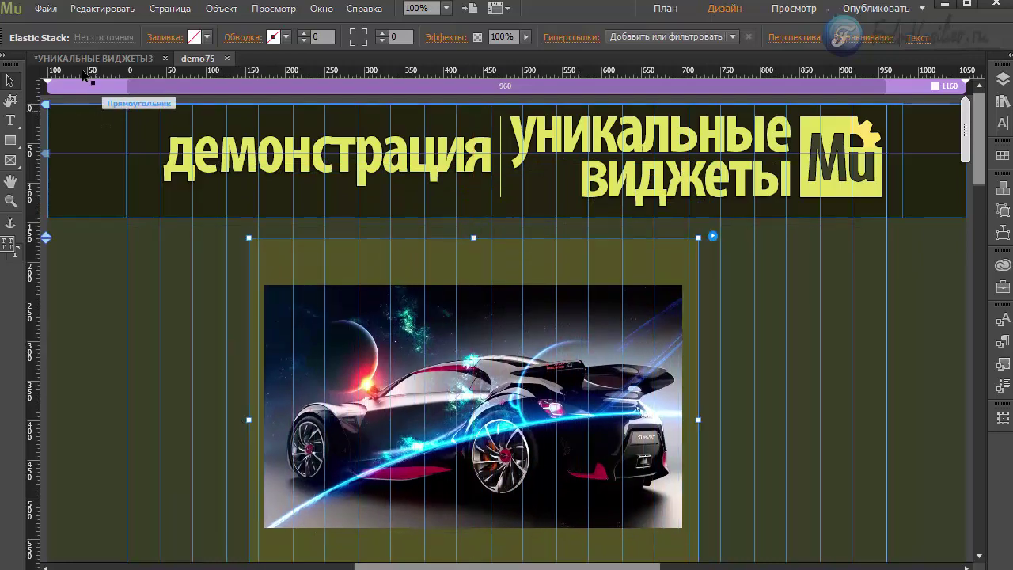
Preview the page in the browser and swipe through the first two car photos of the stack
{"action": "left_click", "coordinate": [46, 9]}
{"action": "left_click", "coordinate": [112, 276]}
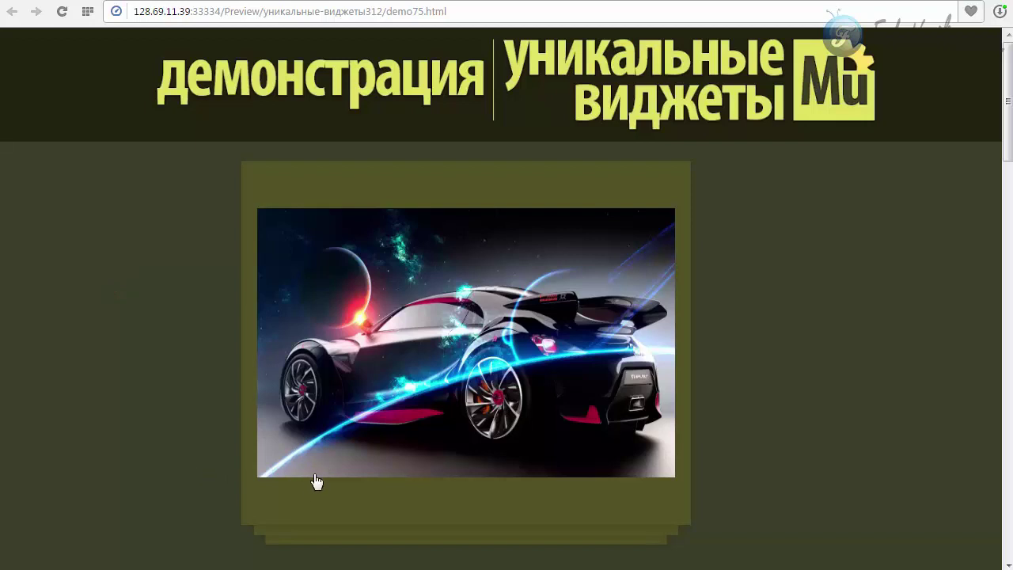
{"action": "left_click_drag", "start_coordinate": [480, 385], "coordinate": [136, 398]}
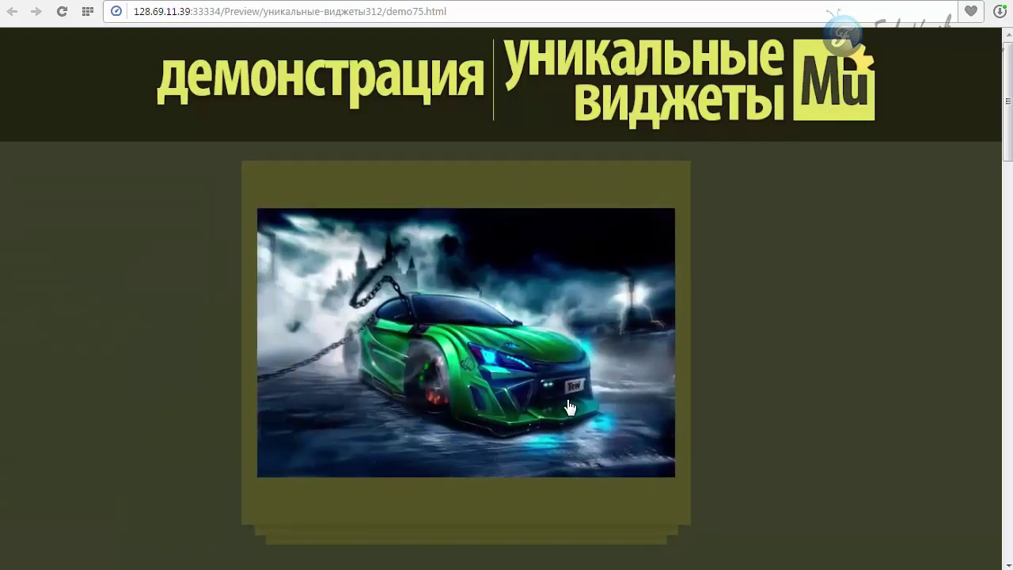
{"action": "left_click_drag", "start_coordinate": [567, 400], "coordinate": [183, 398]}
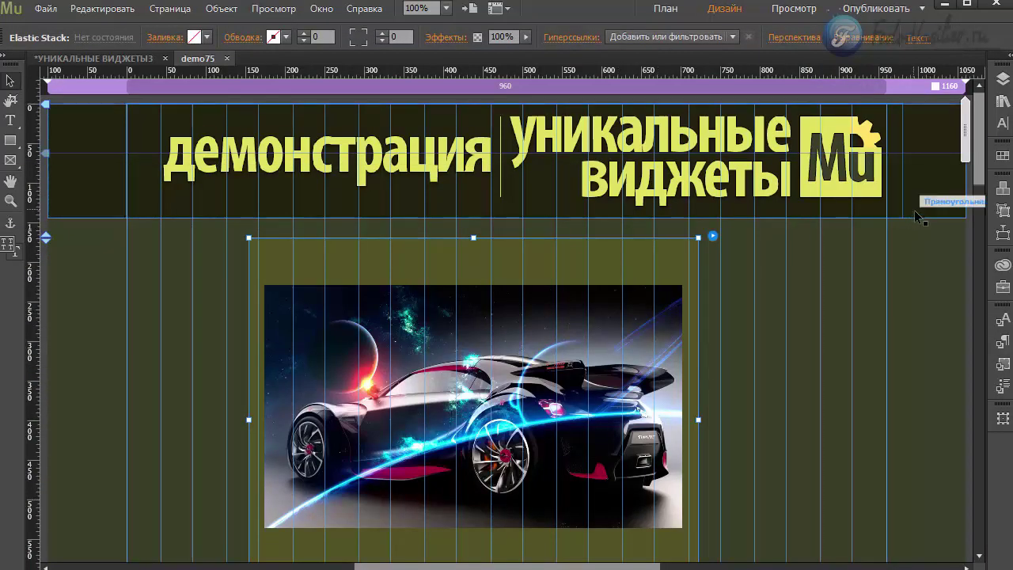
Set the Elastic Stack's font color to the yellow swatch R=225 G=225 B=95
{"action": "scroll", "coordinate": [974, 225], "scroll_direction": "down", "scroll_amount": 3}
{"action": "scroll", "coordinate": [973, 224], "scroll_direction": "up", "scroll_amount": 3}
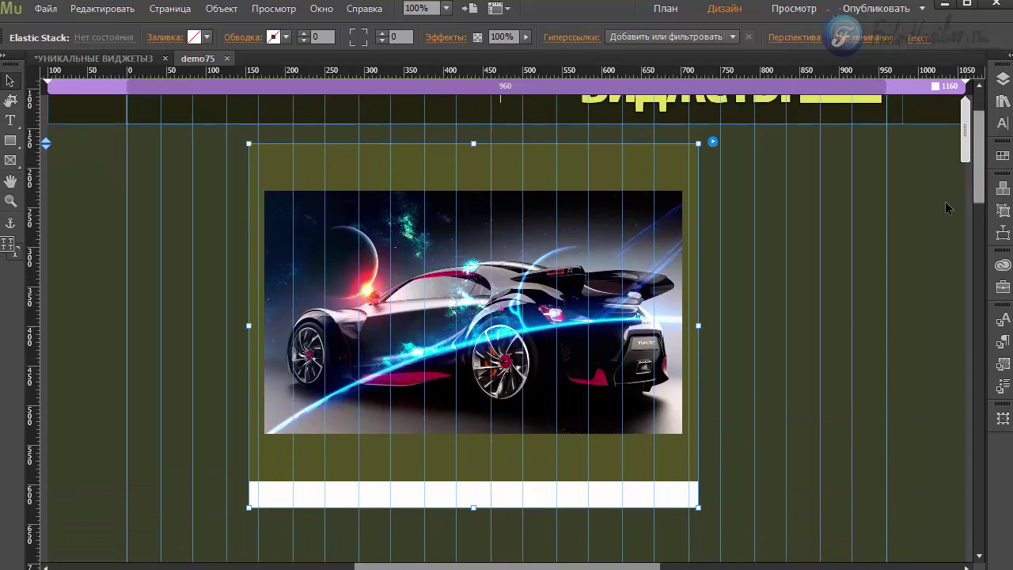
{"action": "left_click", "coordinate": [713, 145]}
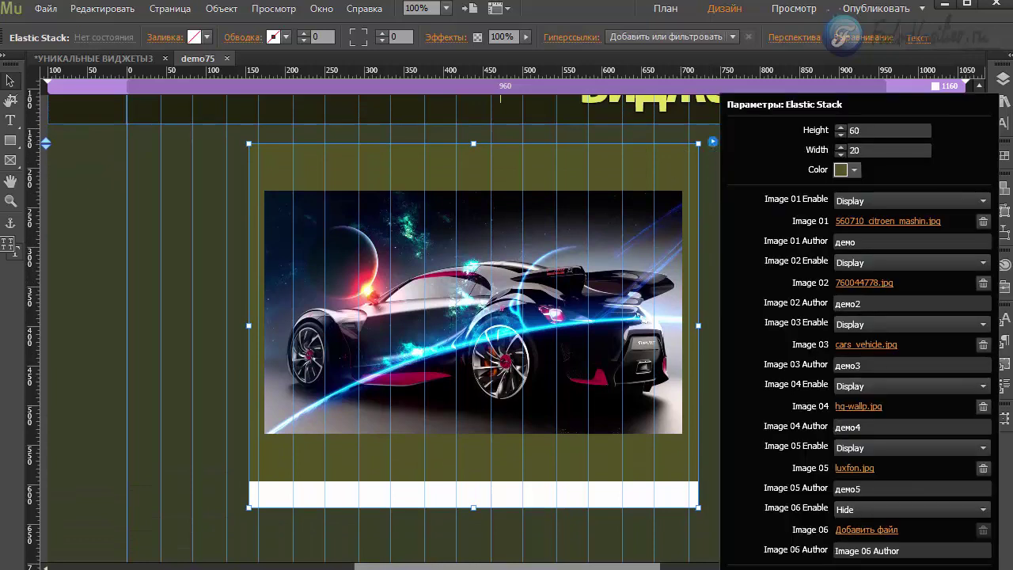
{"action": "left_click", "coordinate": [854, 171]}
{"action": "left_click", "coordinate": [862, 486]}
{"action": "left_click", "coordinate": [861, 484]}
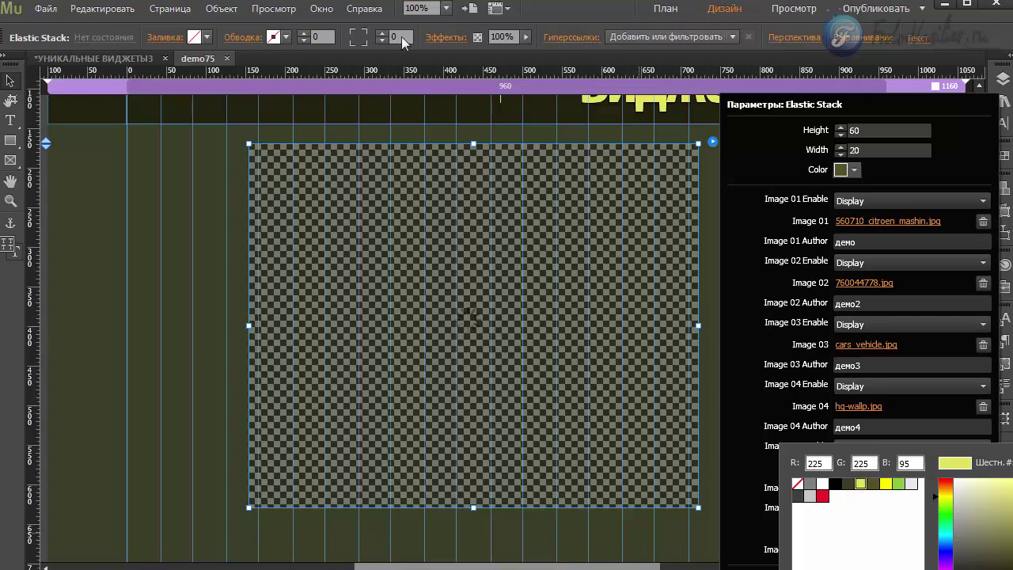
{"action": "left_click", "coordinate": [619, 435]}
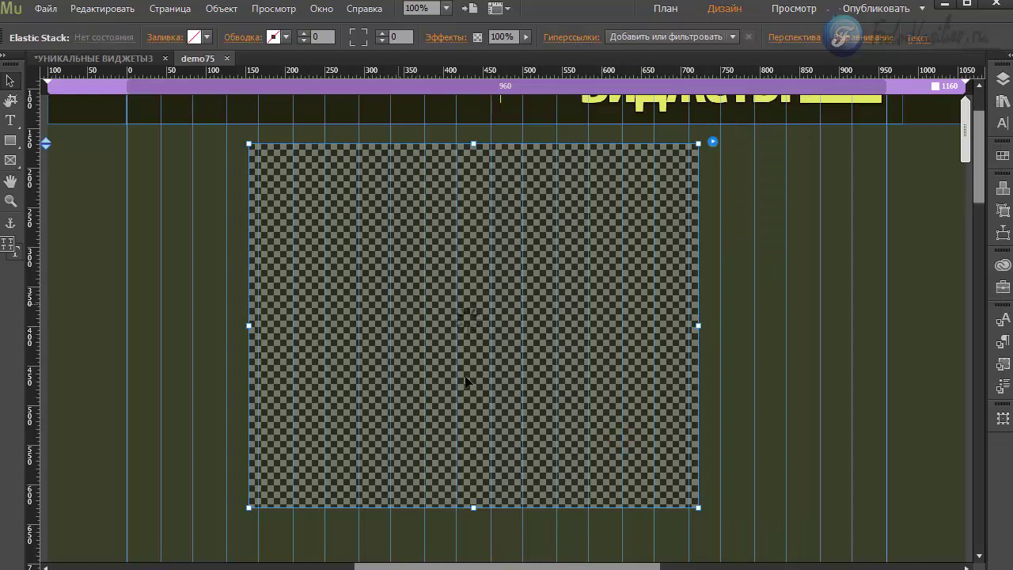
Preview the page in the browser again, check the caption color while swiping through the photos, and return to Adobe Muse
{"action": "left_click", "coordinate": [46, 9]}
{"action": "left_click", "coordinate": [161, 273]}
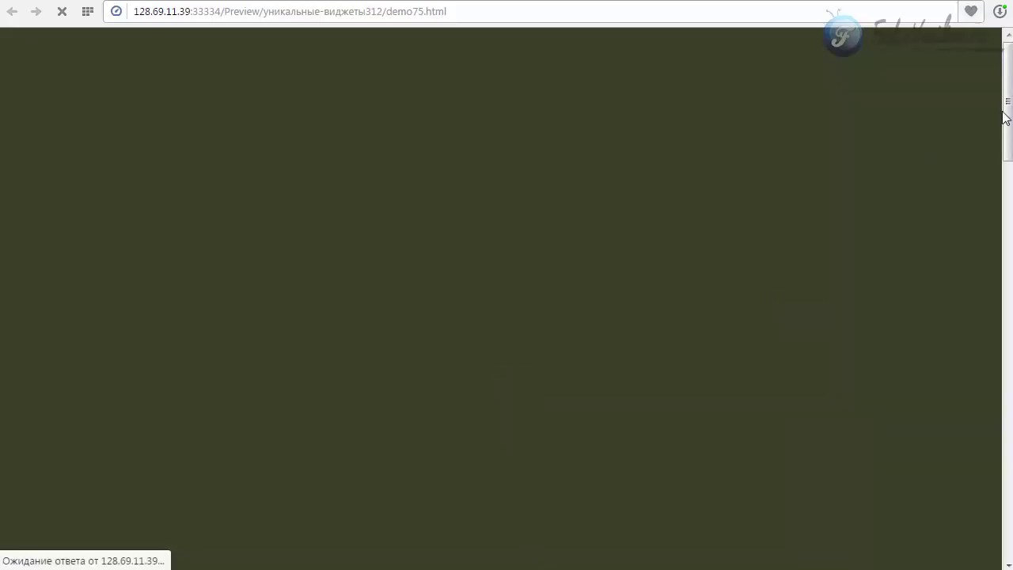
{"action": "scroll", "coordinate": [1006, 119], "scroll_direction": "down", "scroll_amount": 1}
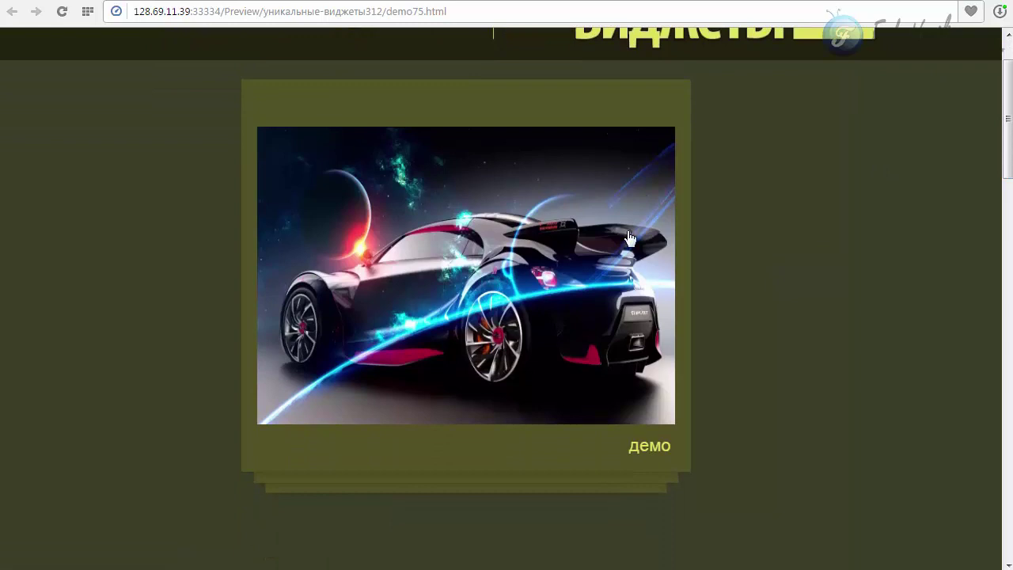
{"action": "scroll", "coordinate": [466, 276], "scroll_direction": "up", "scroll_amount": 1}
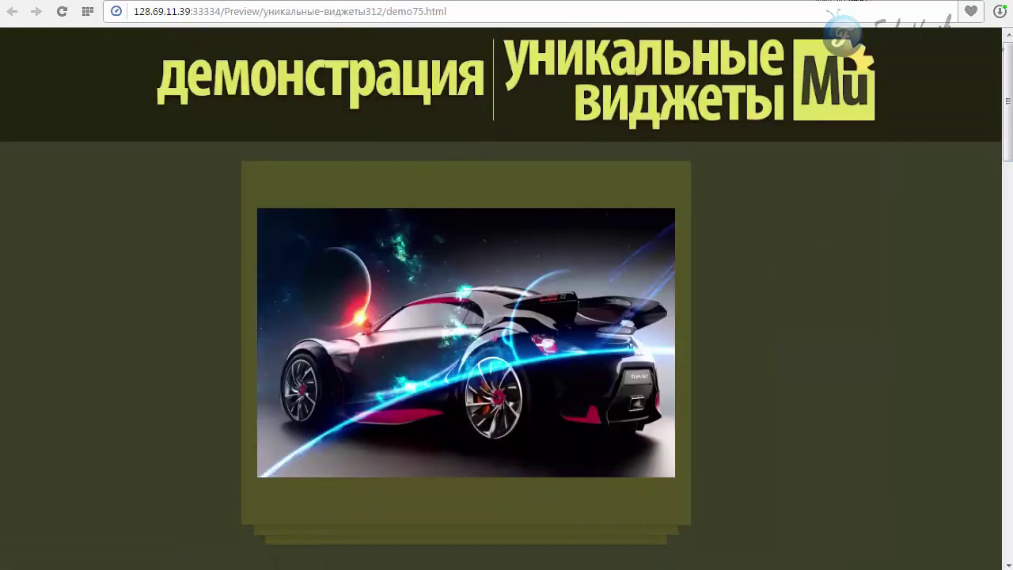
{"action": "scroll", "coordinate": [431, 322], "scroll_direction": "down", "scroll_amount": 1}
{"action": "left_click_drag", "start_coordinate": [562, 343], "coordinate": [290, 338]}
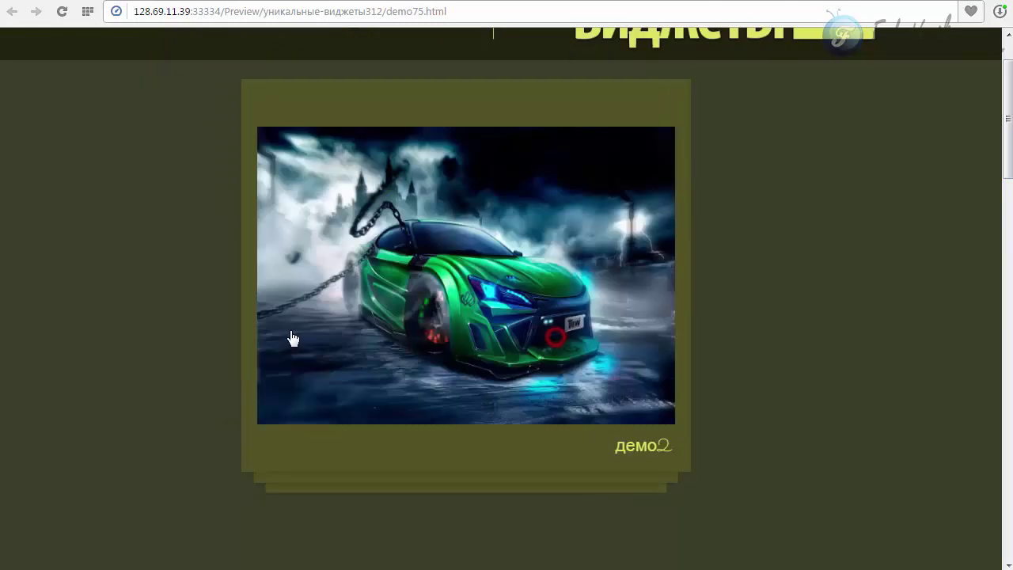
{"action": "left_click_drag", "start_coordinate": [505, 271], "coordinate": [239, 286]}
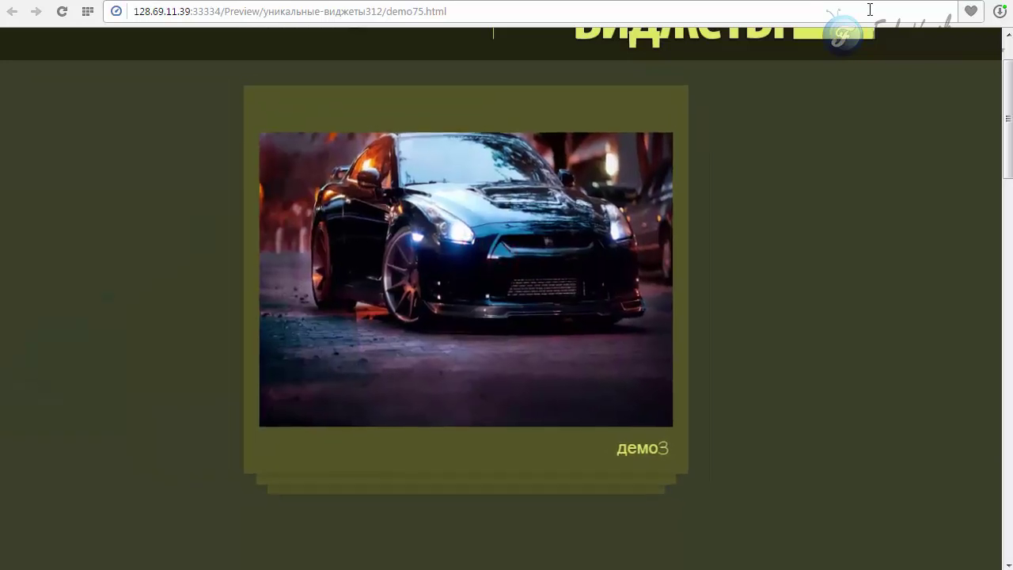
{"action": "left_click", "coordinate": [938, 2]}
Shorten the Elastic Stack to about 450 px high and preview the page in the browser
{"action": "left_click_drag", "start_coordinate": [472, 534], "coordinate": [473, 475]}
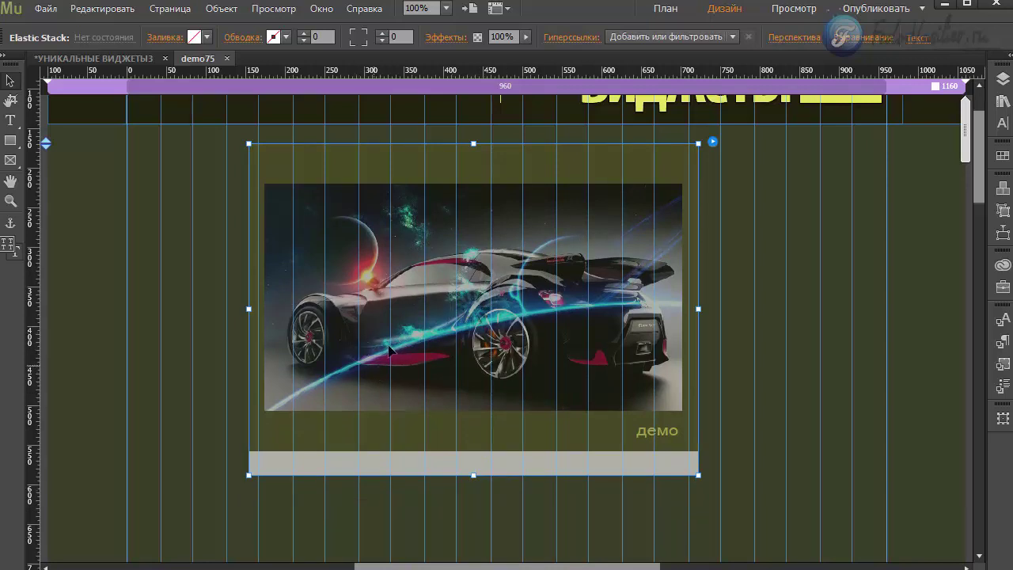
{"action": "left_click", "coordinate": [47, 10]}
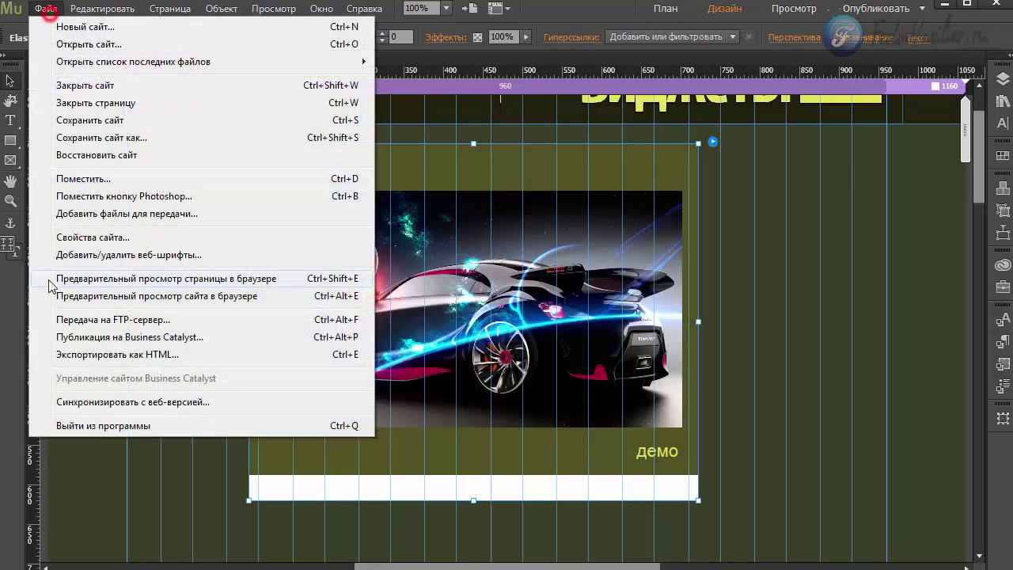
{"action": "left_click", "coordinate": [77, 279]}
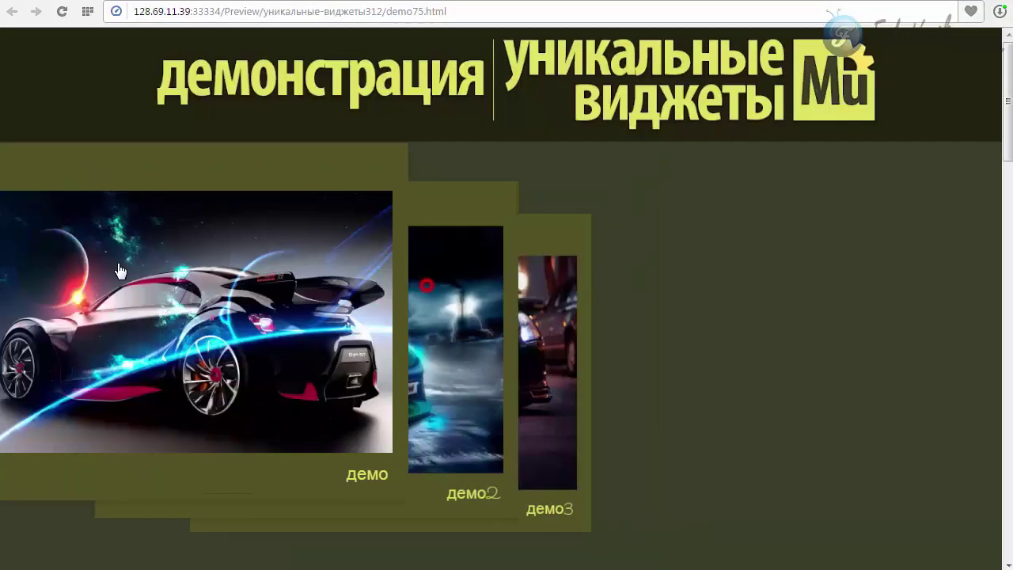